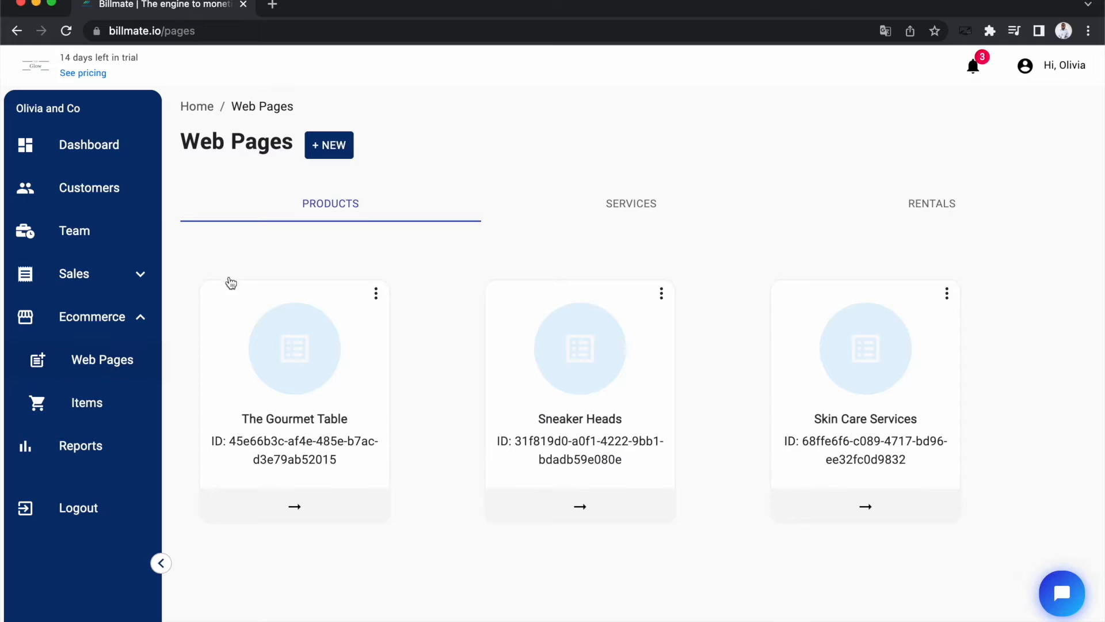
# - Open the Skin Care Services page from the service web pages
pyautogui.click(633, 210)
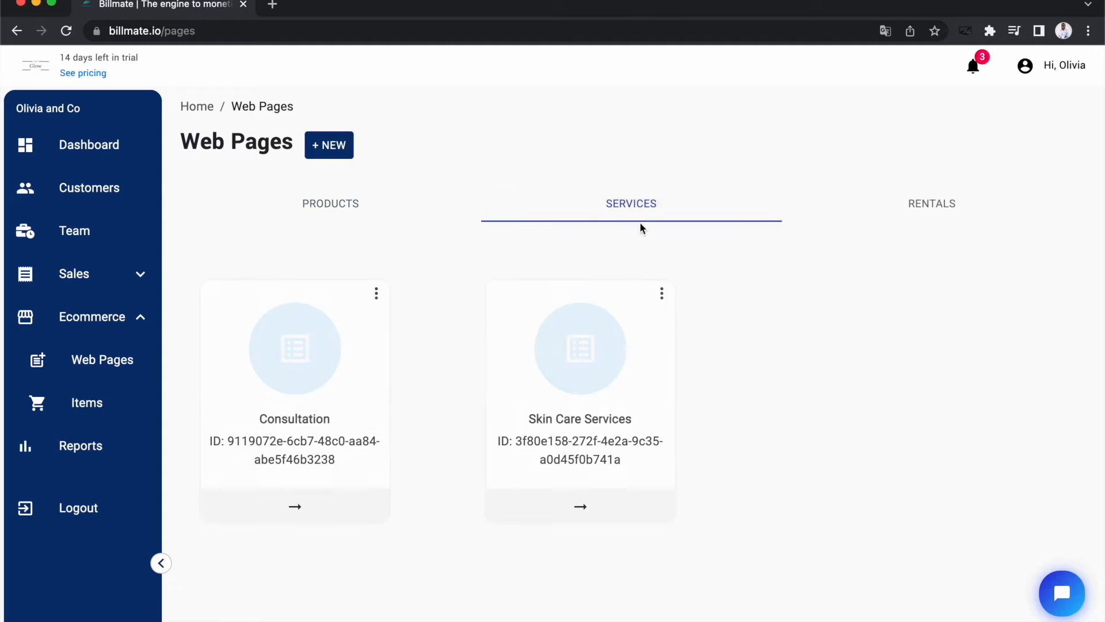
pyautogui.click(581, 506)
pyautogui.scroll(-6, 624, 528)
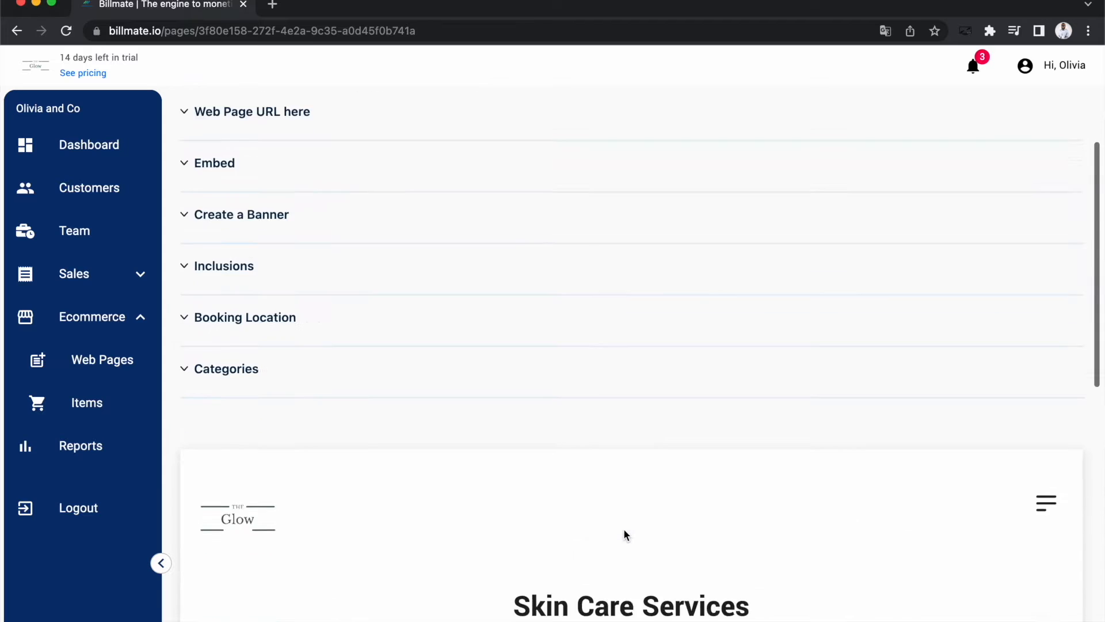
# - Examine the Skin Care Services page preview, including its description and the list of bookable services
pyautogui.scroll(-5, 624, 529)
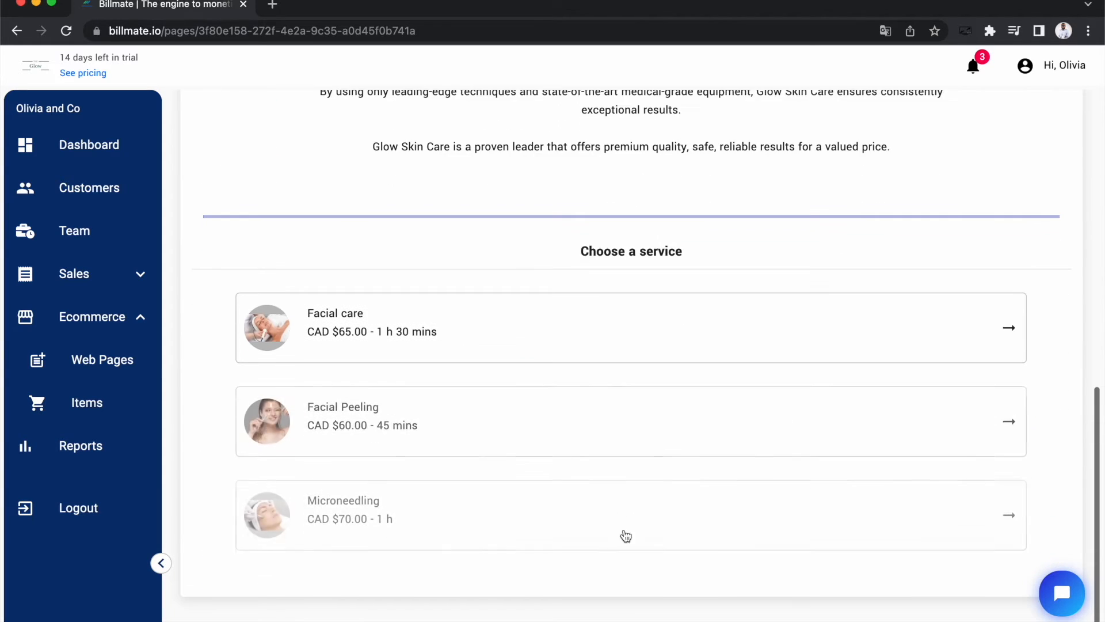
pyautogui.scroll(4, 675, 424)
pyautogui.scroll(-2, 676, 424)
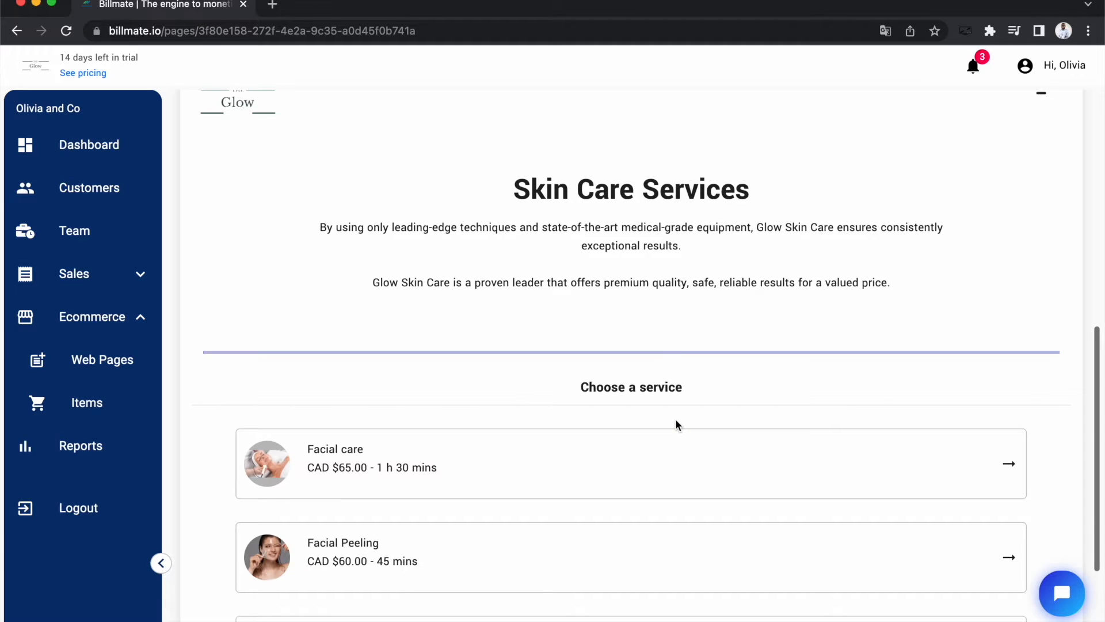
pyautogui.scroll(-2, 676, 424)
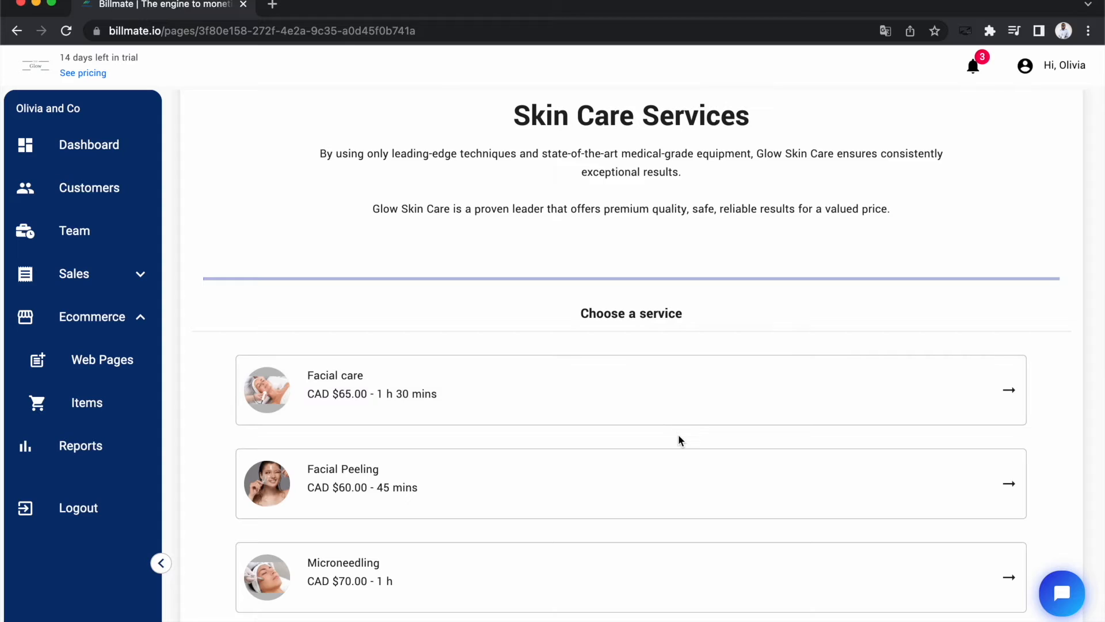
pyautogui.scroll(-1, 679, 435)
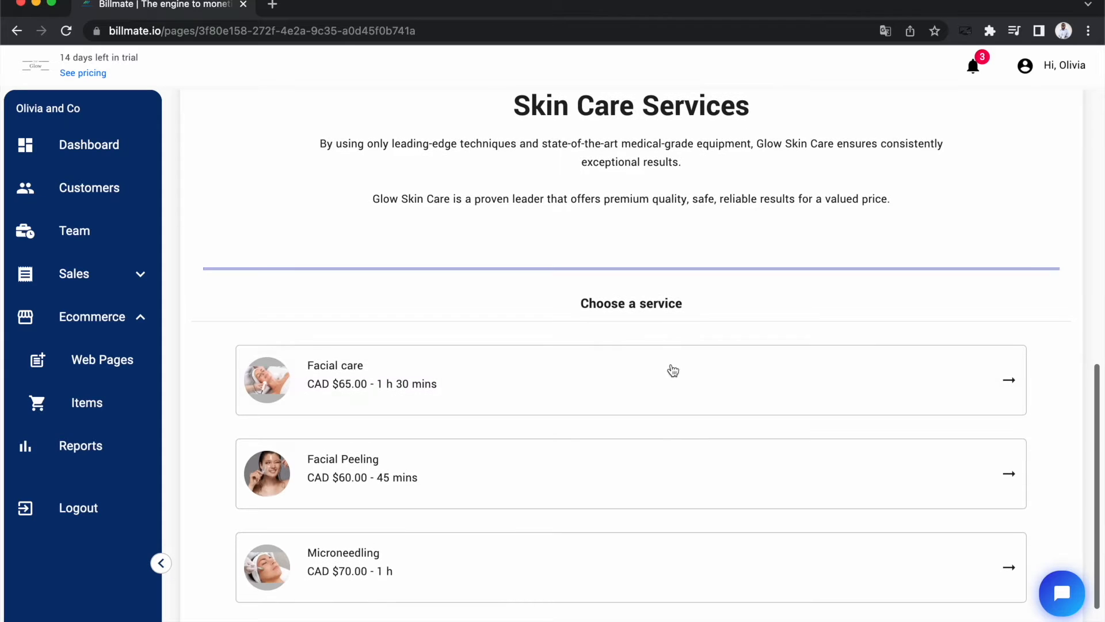
pyautogui.scroll(-1, 673, 604)
pyautogui.scroll(-2, 674, 606)
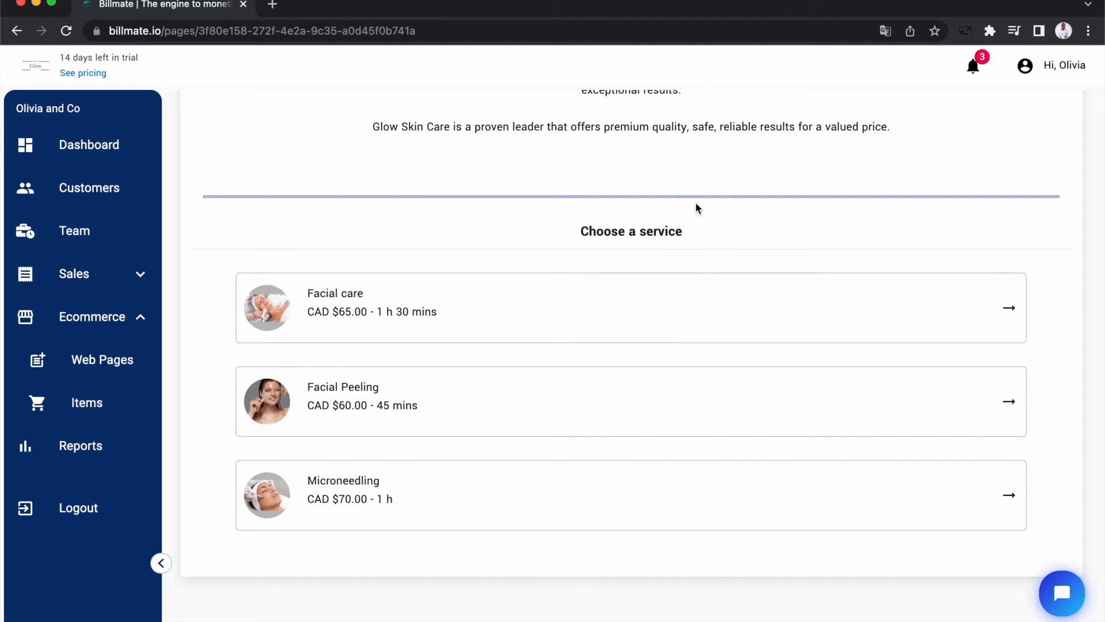
pyautogui.scroll(1, 695, 204)
pyautogui.scroll(3, 696, 209)
pyautogui.scroll(-2, 696, 209)
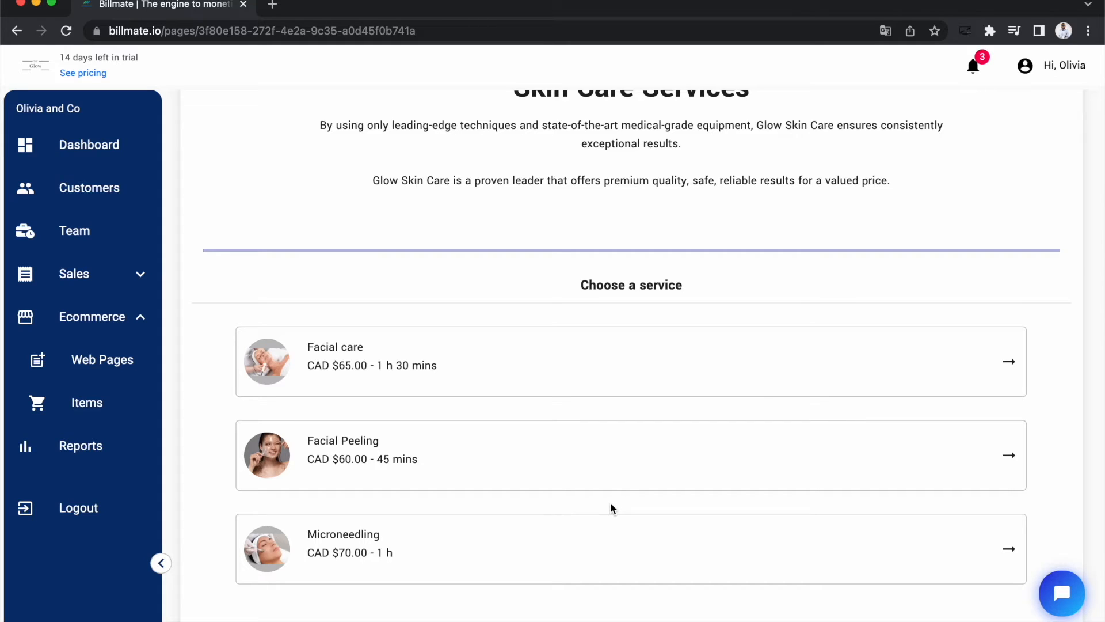
# - Expand the Categories settings of the Skin Care Services page
pyautogui.scroll(7, 617, 231)
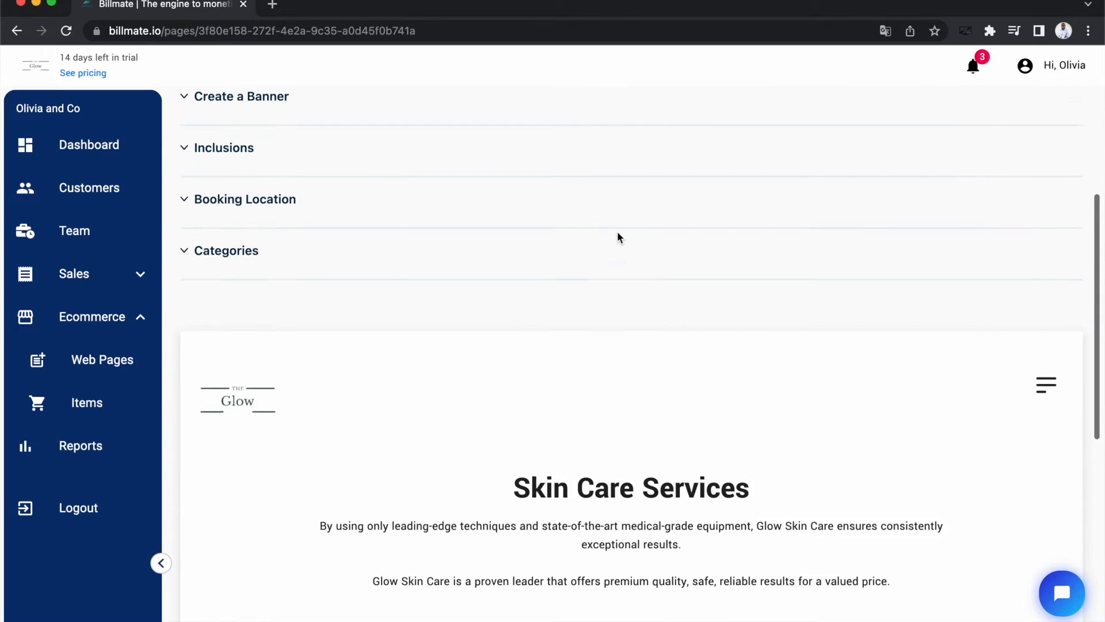
pyautogui.scroll(1, 617, 233)
pyautogui.scroll(2, 289, 373)
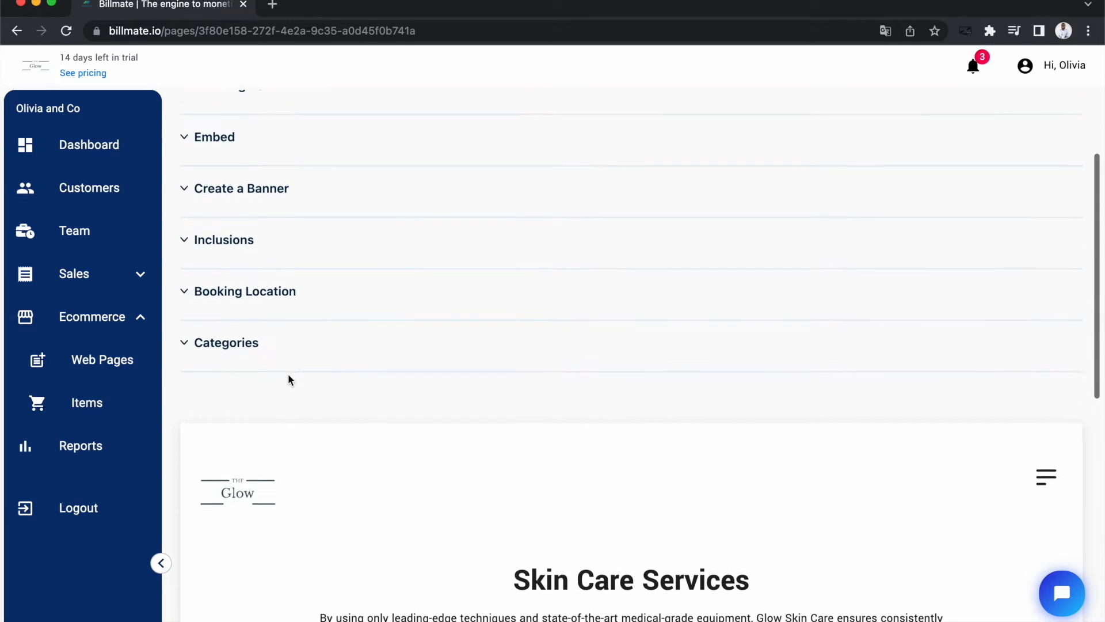
pyautogui.click(249, 354)
pyautogui.scroll(-4, 417, 405)
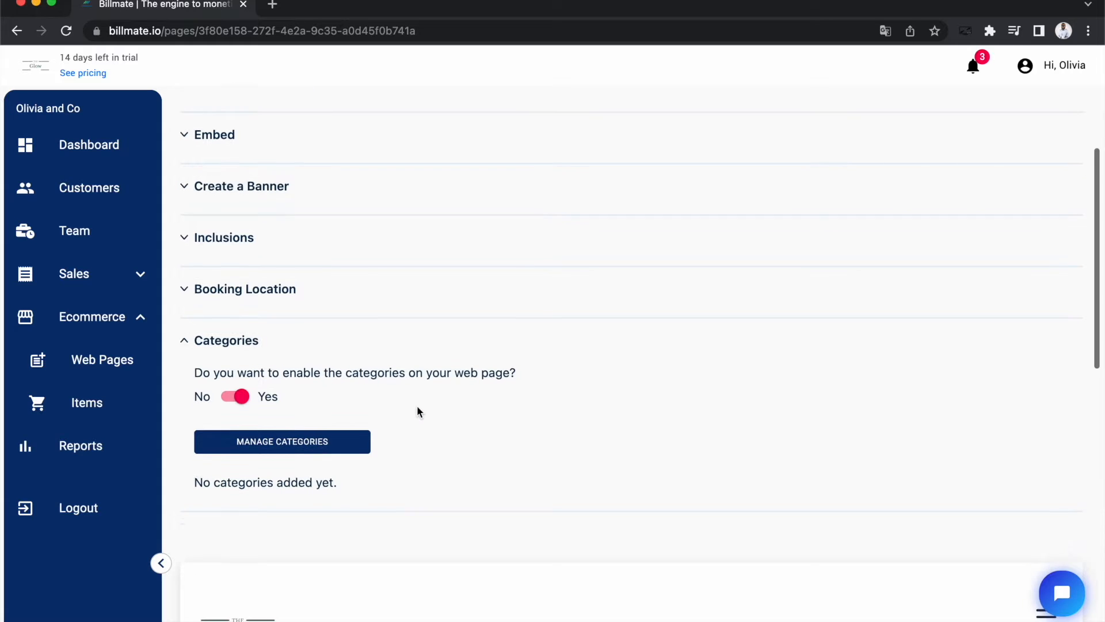
pyautogui.scroll(-4, 416, 405)
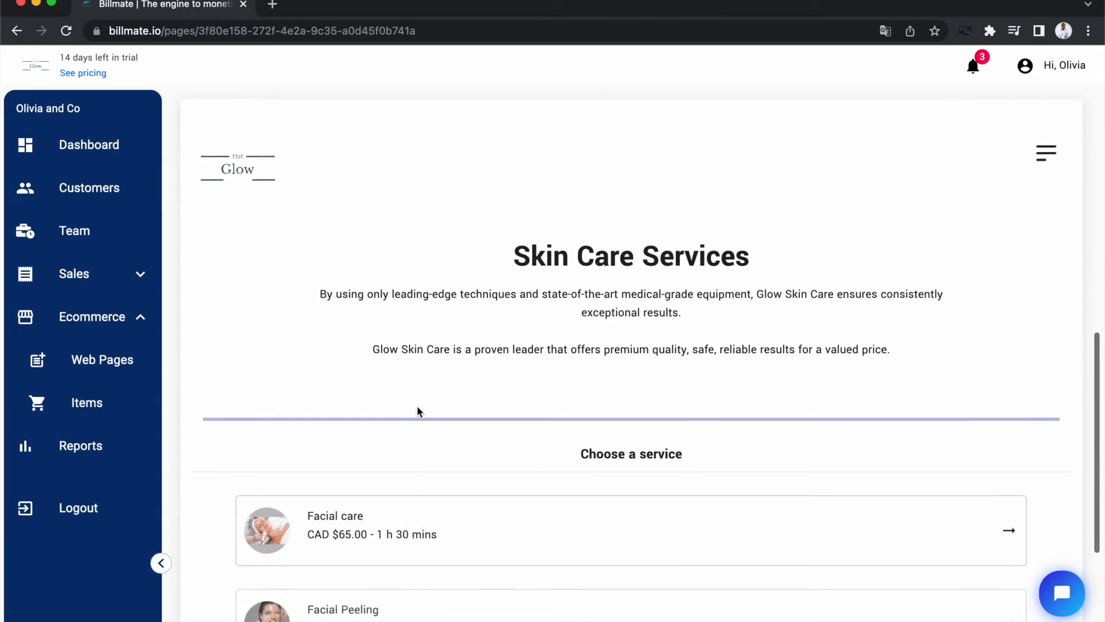
pyautogui.scroll(3, 416, 405)
pyautogui.scroll(3, 417, 406)
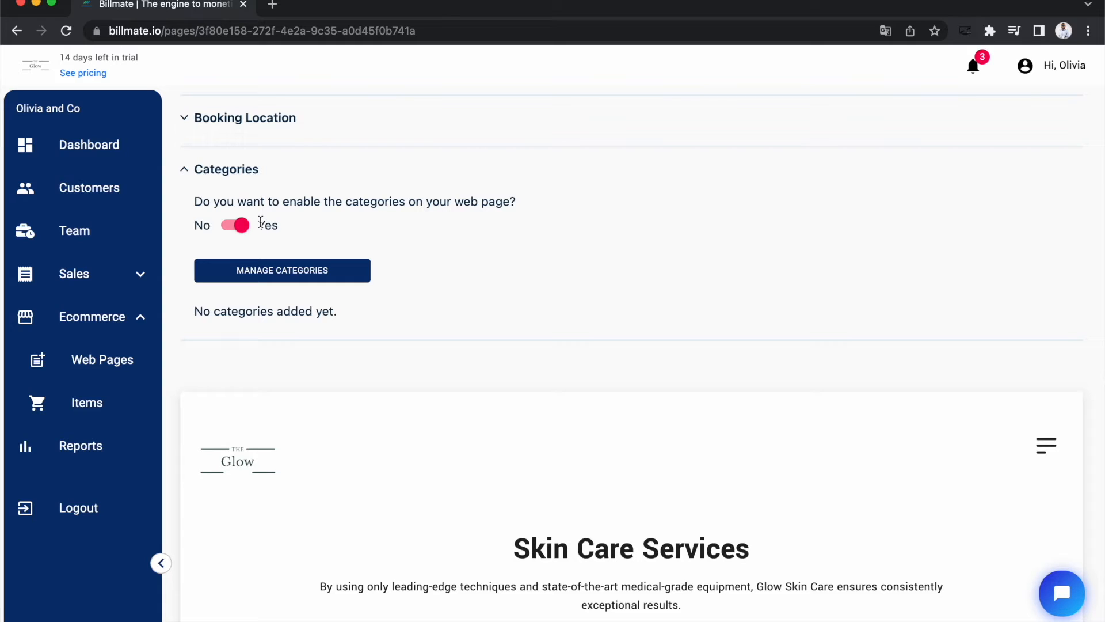
# - Open the category manager for the Skin Care Services page
pyautogui.click(288, 270)
pyautogui.click(434, 283)
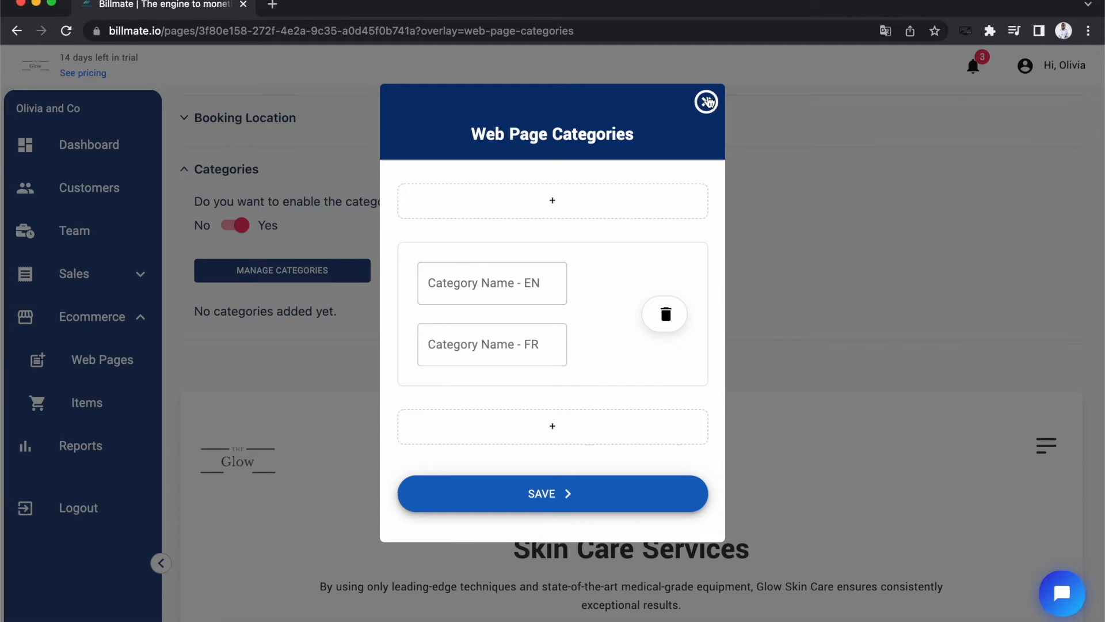
pyautogui.click(706, 102)
pyautogui.click(347, 272)
# - Try adding extra blank category entries and delete them again
pyautogui.click(556, 427)
pyautogui.scroll(-3, 559, 443)
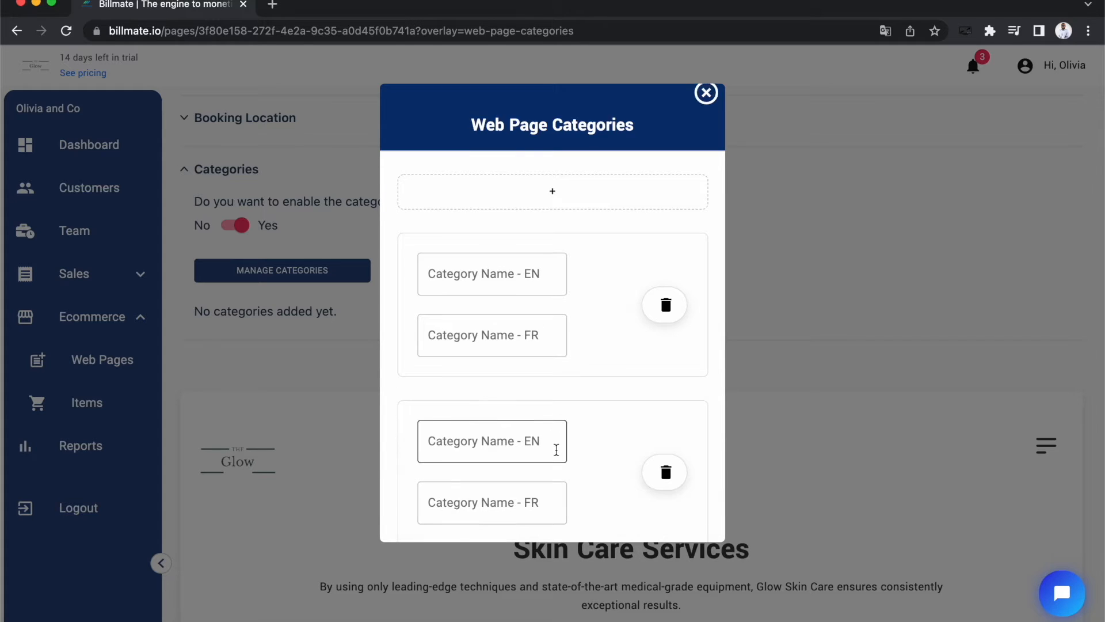
pyautogui.click(559, 429)
pyautogui.click(672, 481)
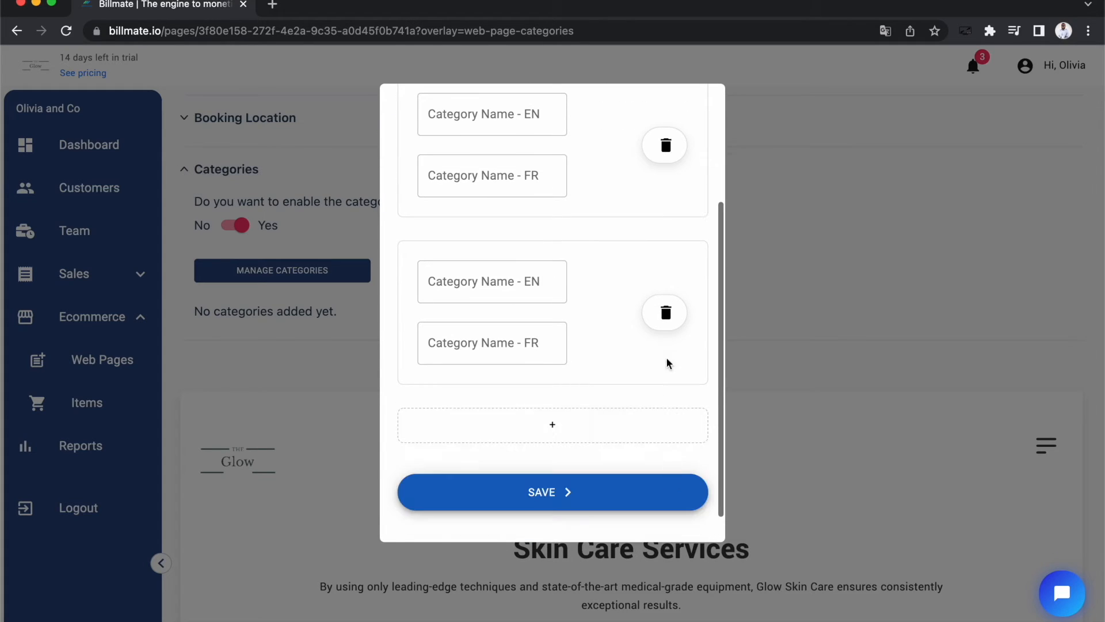
pyautogui.click(667, 321)
pyautogui.scroll(1, 610, 284)
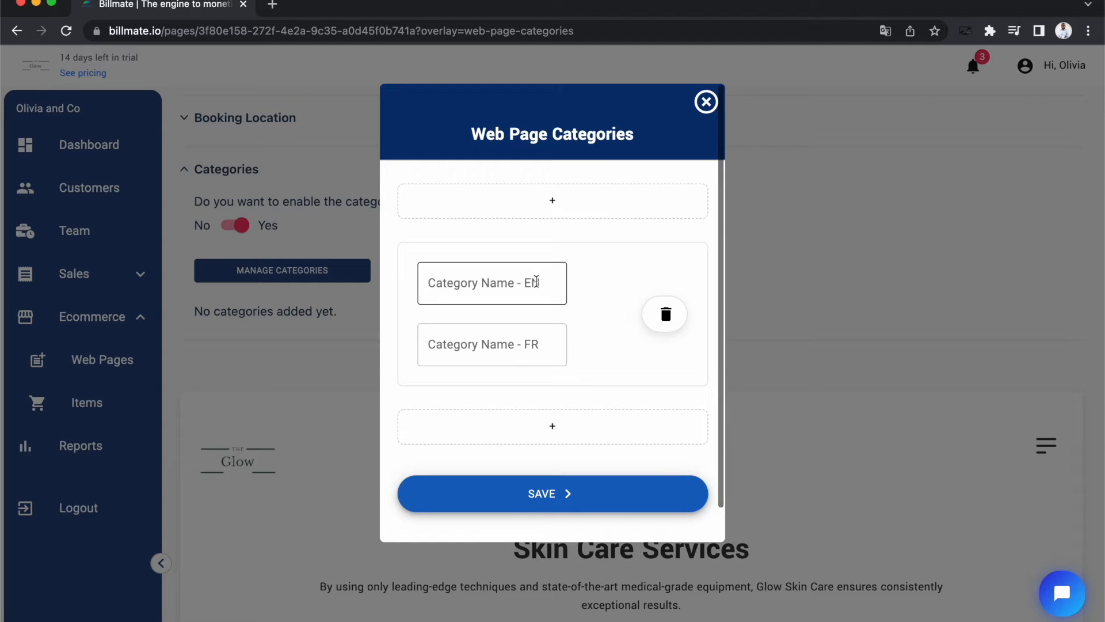
# - Name the first category "Massages" in both English and French
pyautogui.click(536, 281)
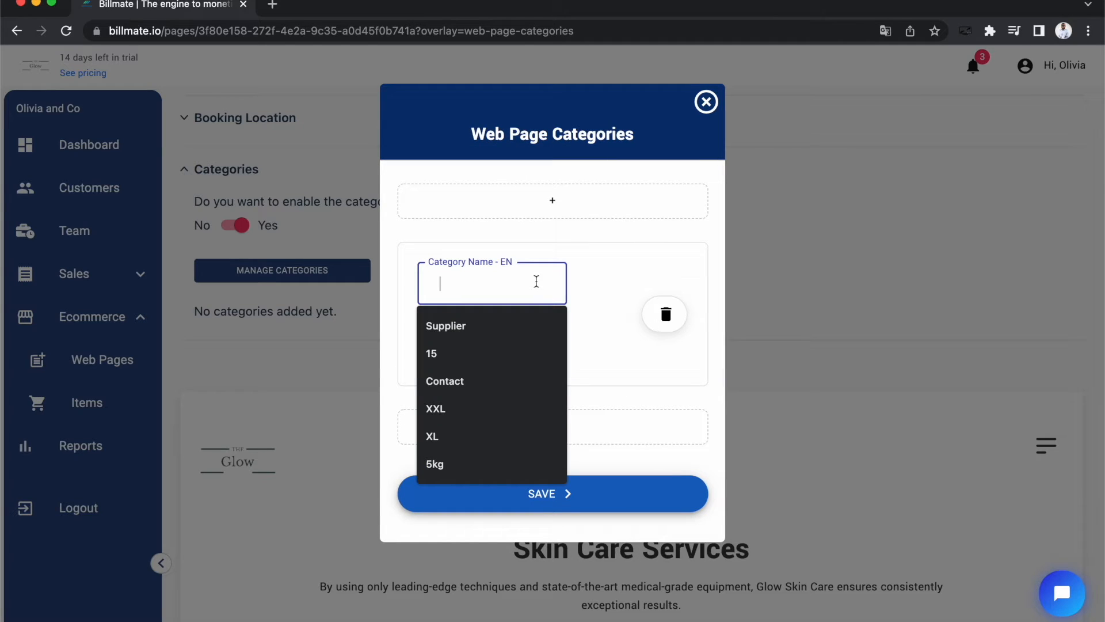
pyautogui.write('Massa')
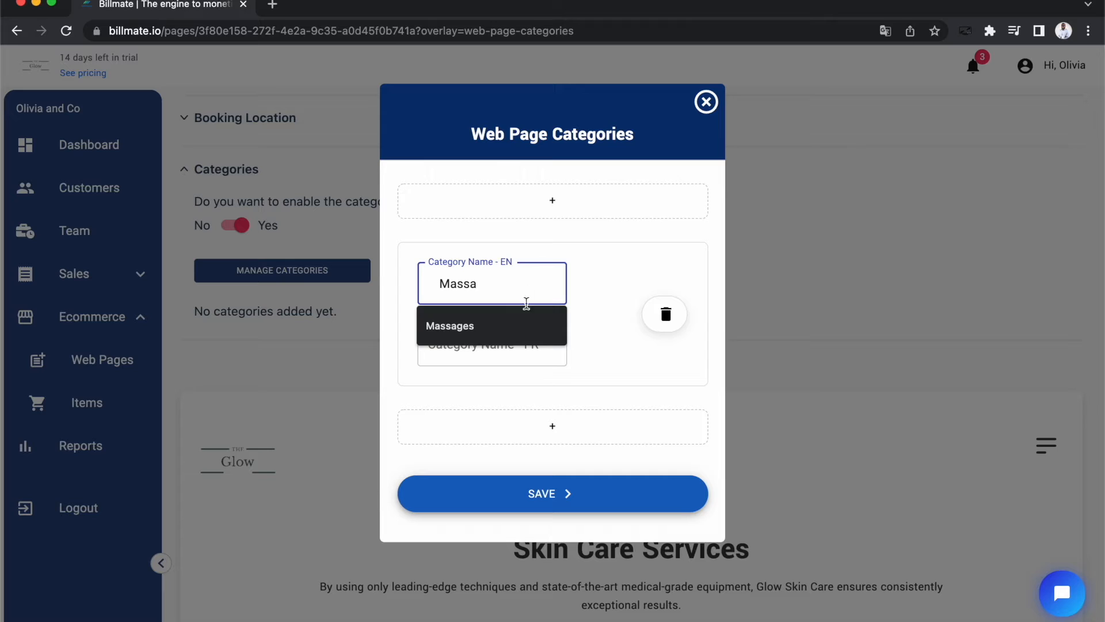
pyautogui.click(518, 324)
pyautogui.doubleClick(512, 279)
pyautogui.press('super+c')
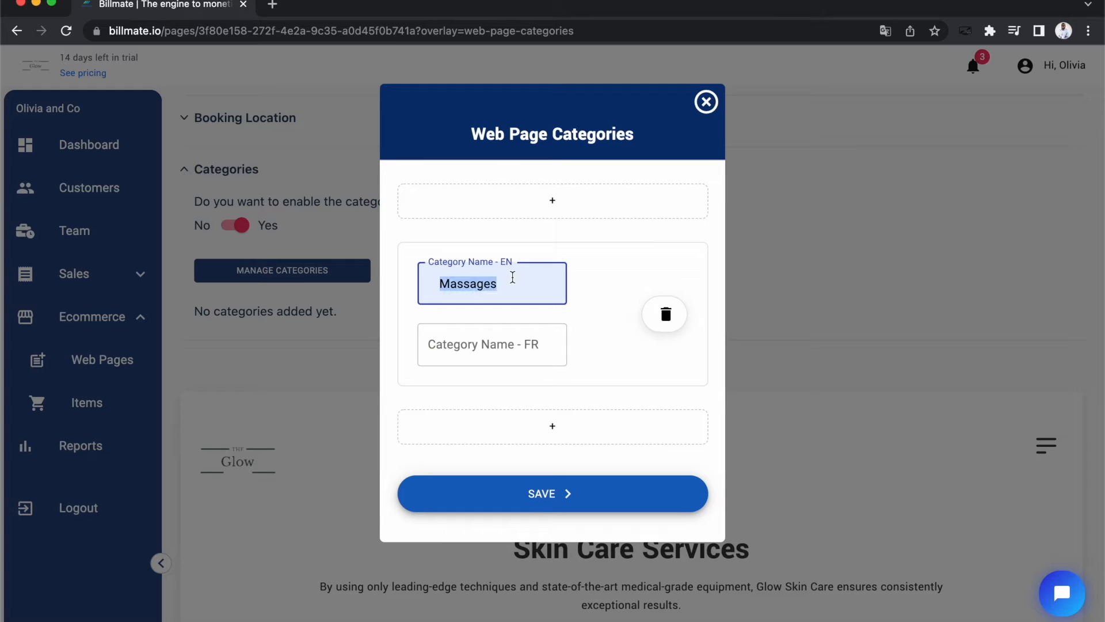
pyautogui.click(525, 344)
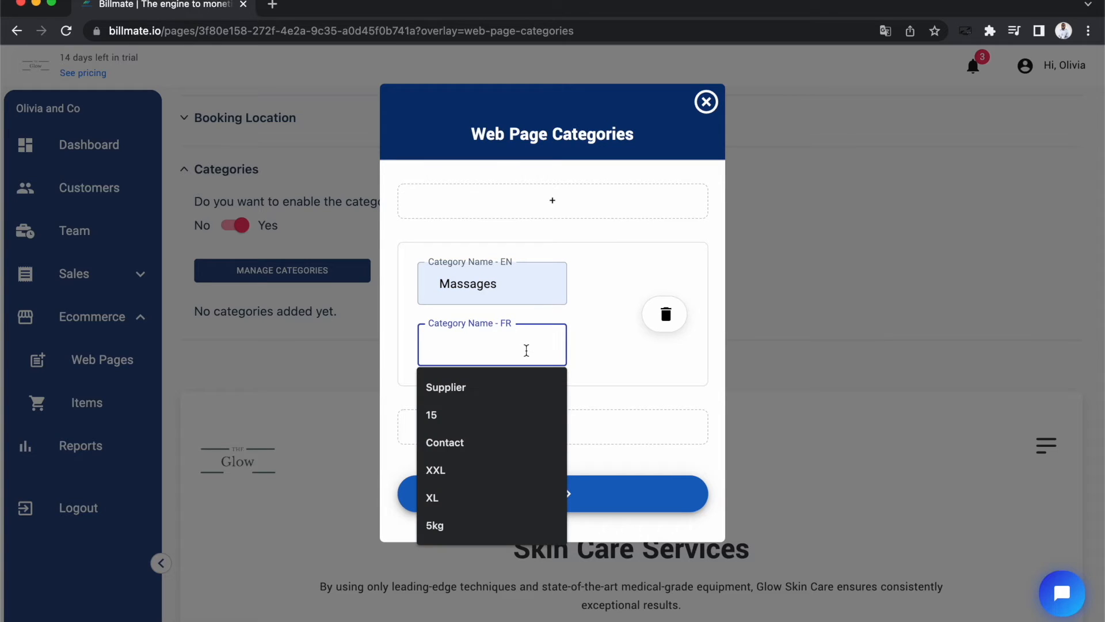
pyautogui.press('super+v')
pyautogui.click(587, 347)
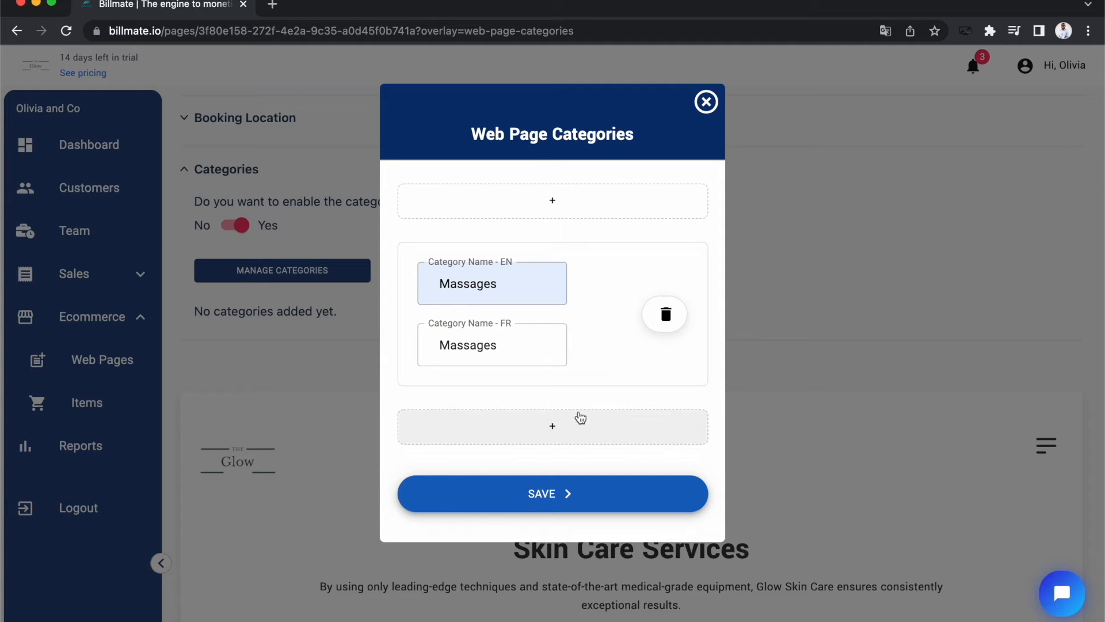
# - Add a second category named "Skin care" in English and "Soins du visage" in French
pyautogui.click(577, 418)
pyautogui.scroll(-1, 574, 426)
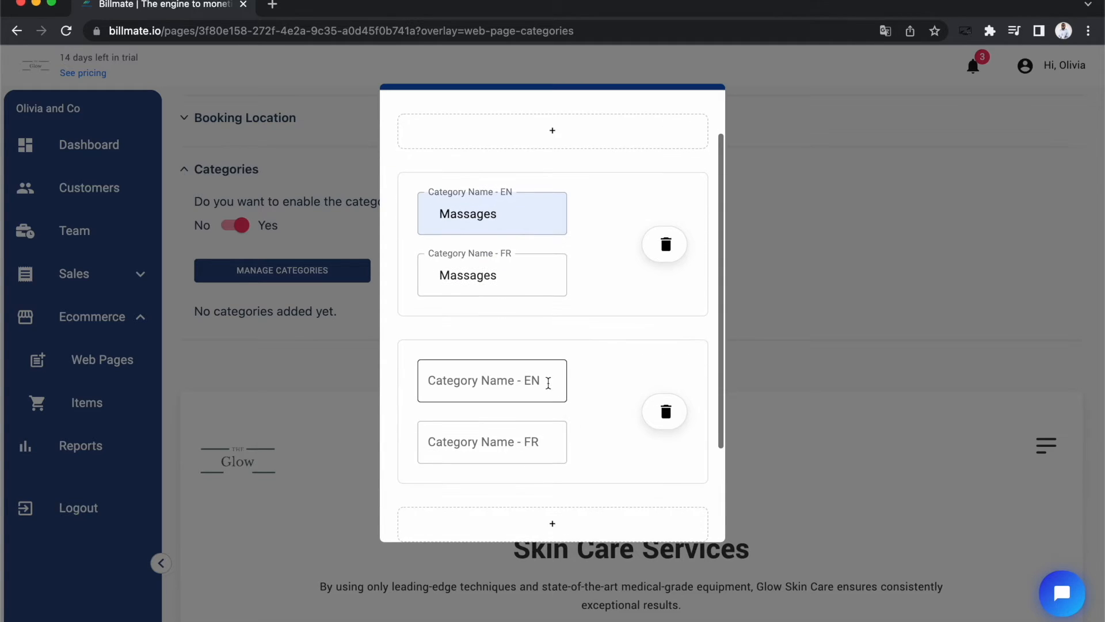
pyautogui.click(546, 381)
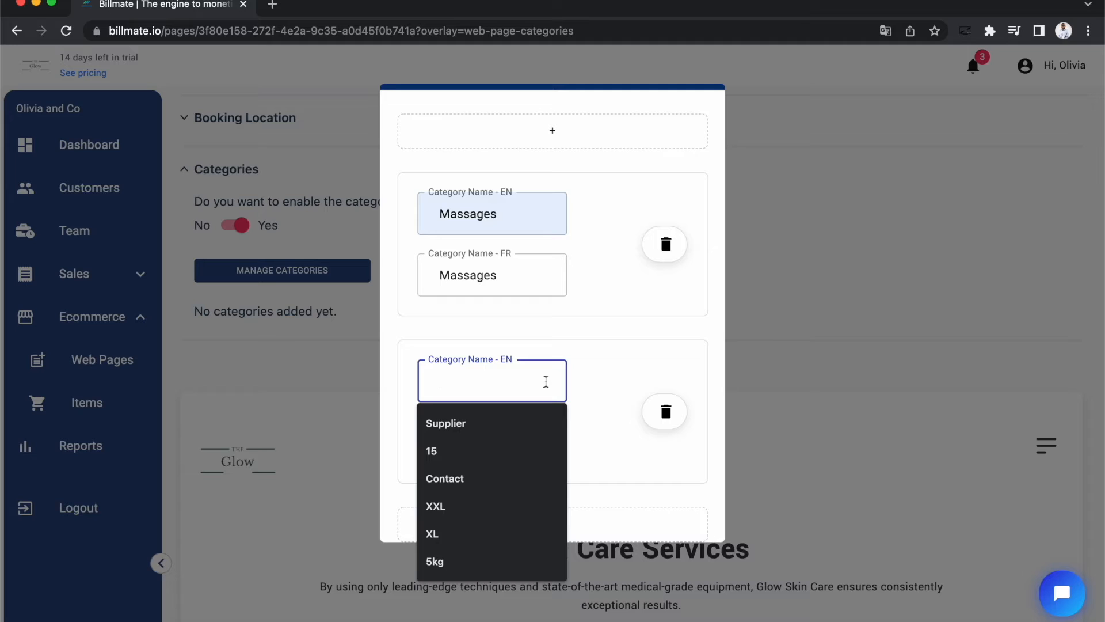
pyautogui.write('Sk')
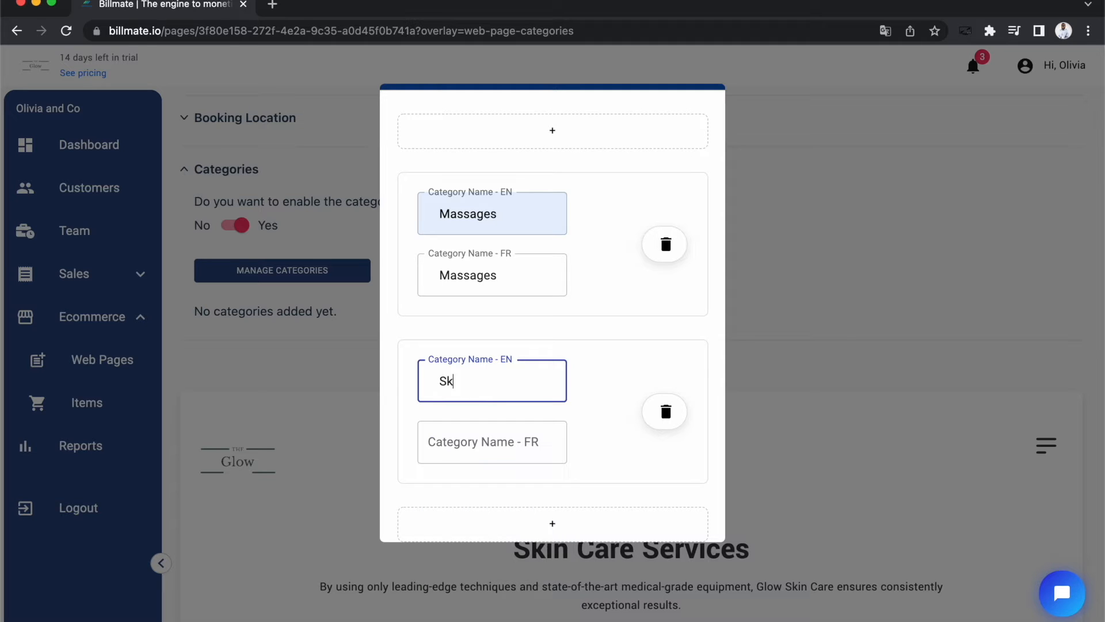
pyautogui.write('in care')
pyautogui.press('Tab')
pyautogui.write('S')
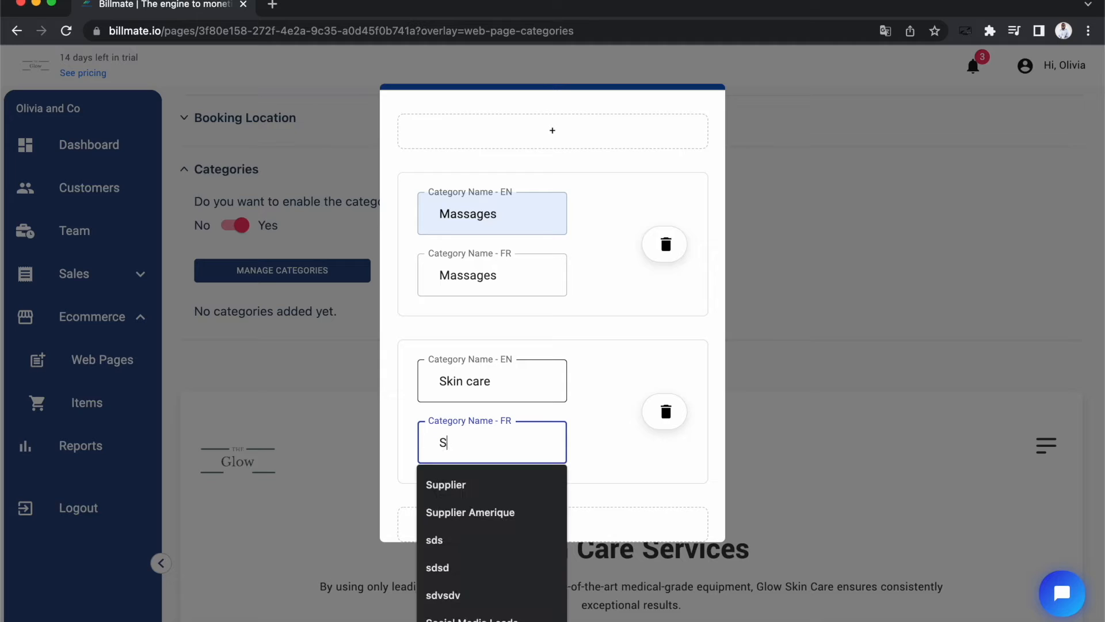
pyautogui.write('oins du visage')
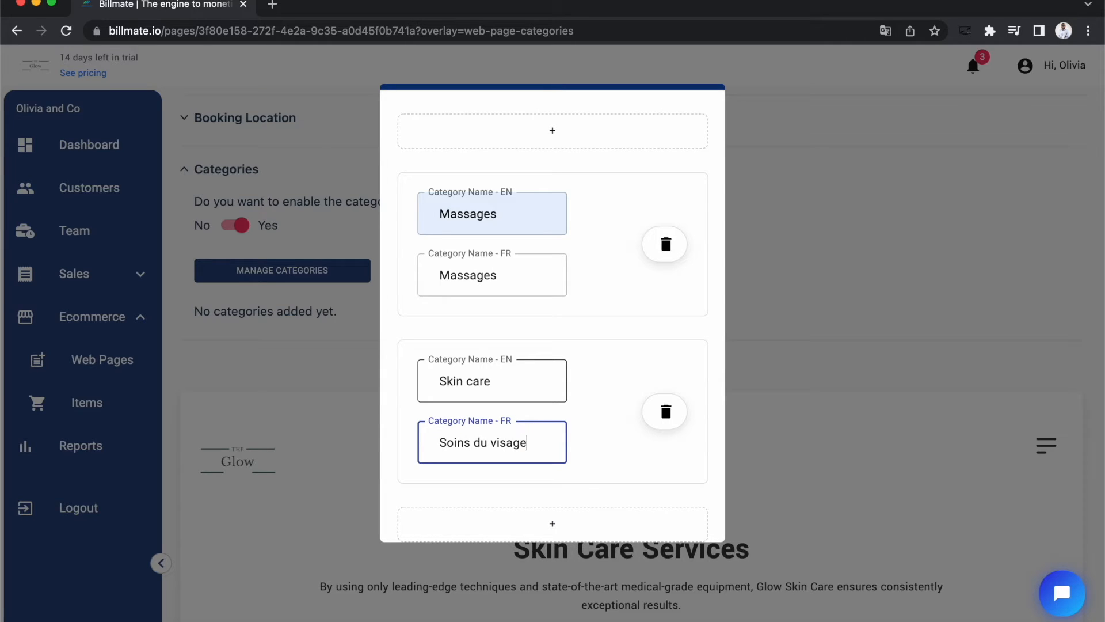
pyautogui.click(605, 355)
# - Add a third category named "Hair care" in English and "Soins des cheveux" in French
pyautogui.scroll(-3, 605, 354)
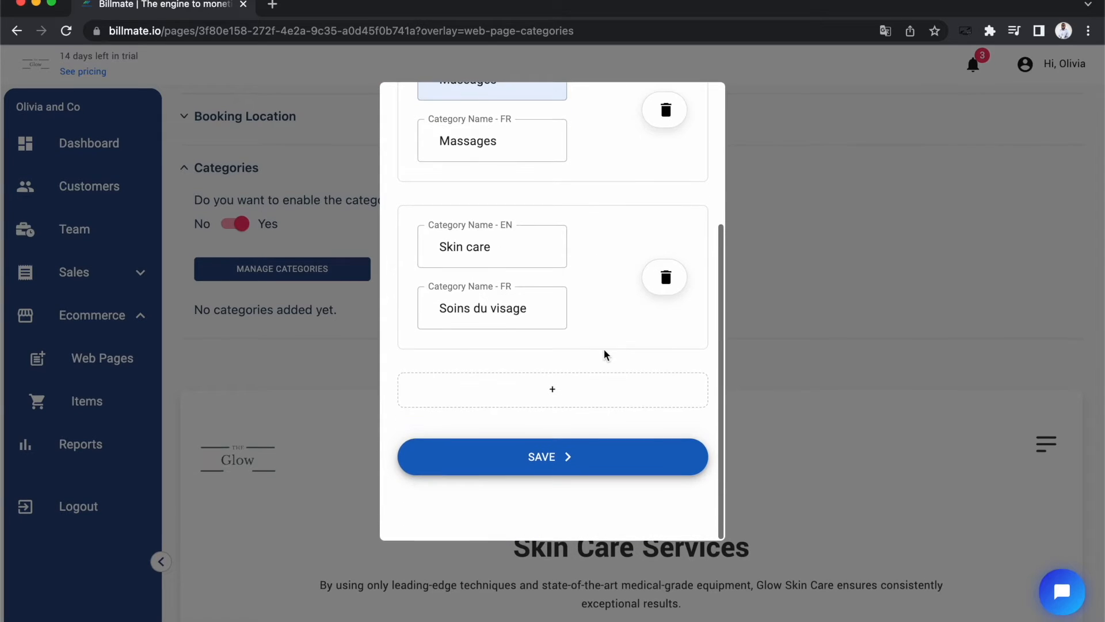
pyautogui.click(572, 397)
pyautogui.scroll(-1, 573, 340)
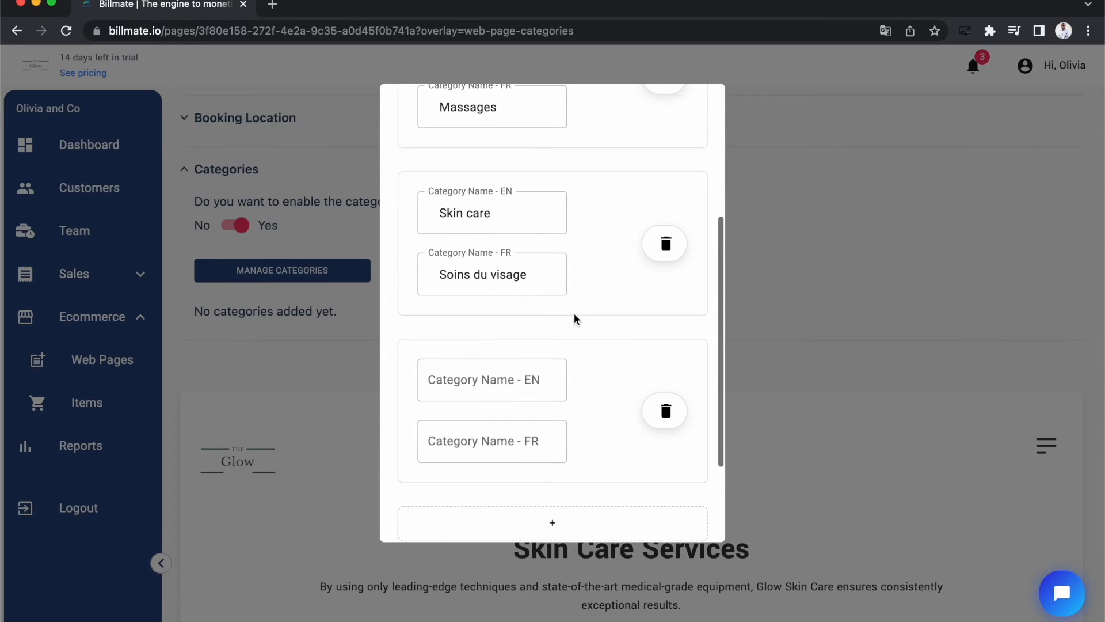
pyautogui.click(522, 378)
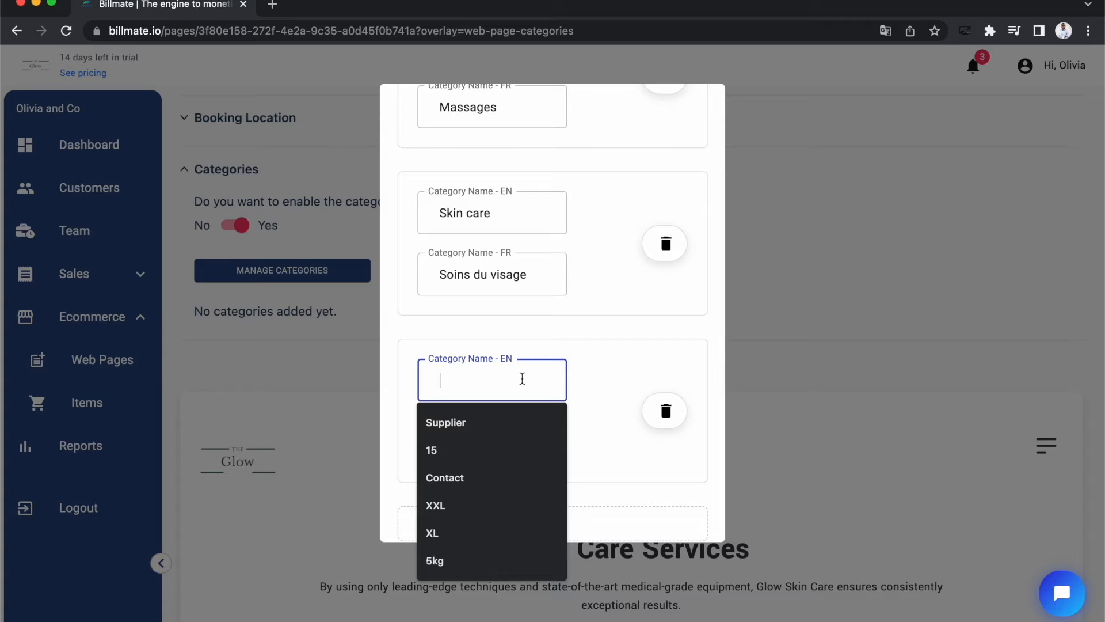
pyautogui.write('Hair')
pyautogui.click(518, 412)
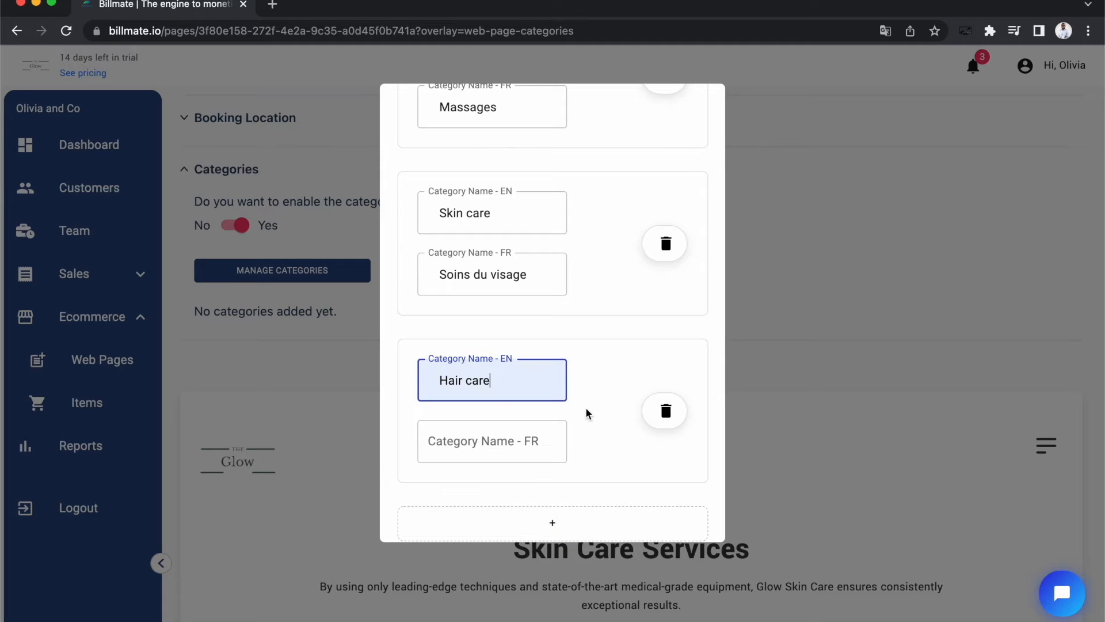
pyautogui.click(542, 444)
pyautogui.write('Soins de')
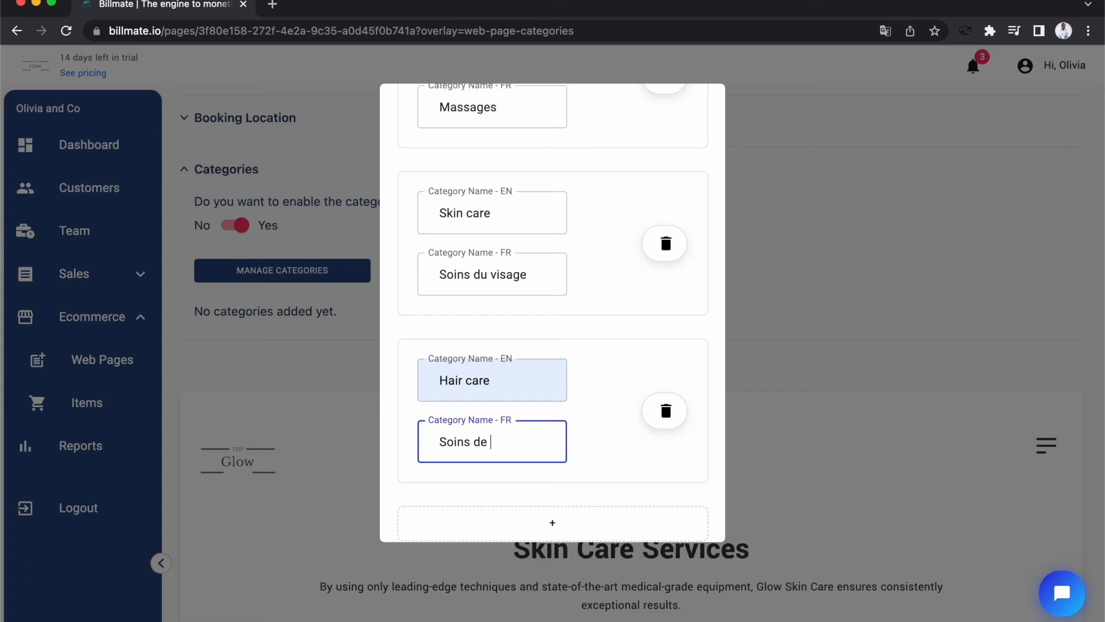
pyautogui.write('s cheveux')
pyautogui.click(608, 425)
pyautogui.scroll(-3, 609, 425)
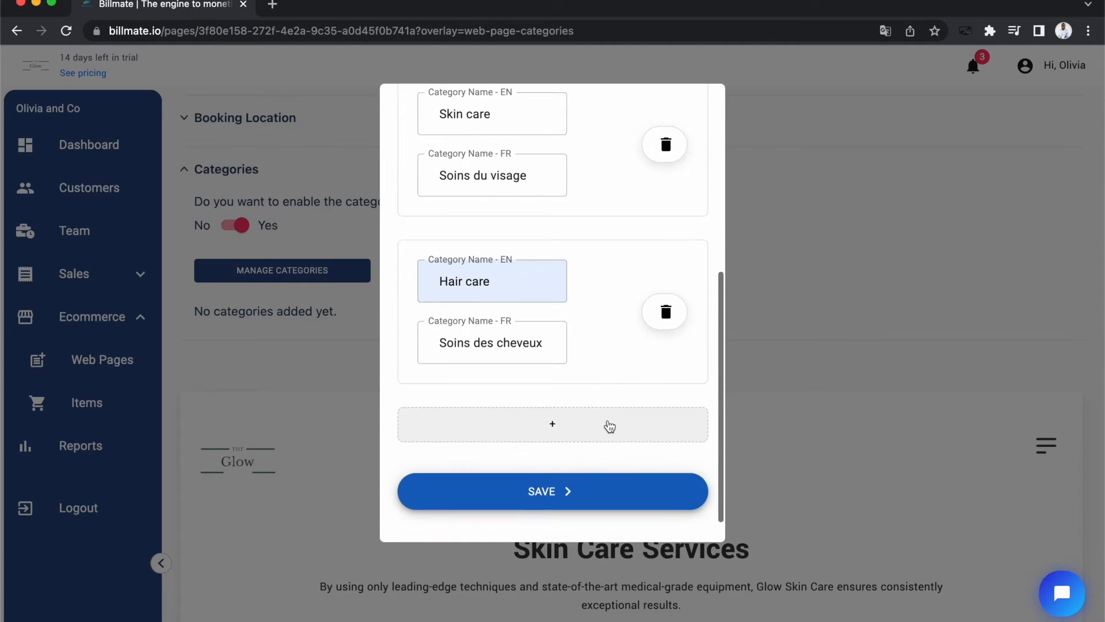
pyautogui.scroll(6, 590, 315)
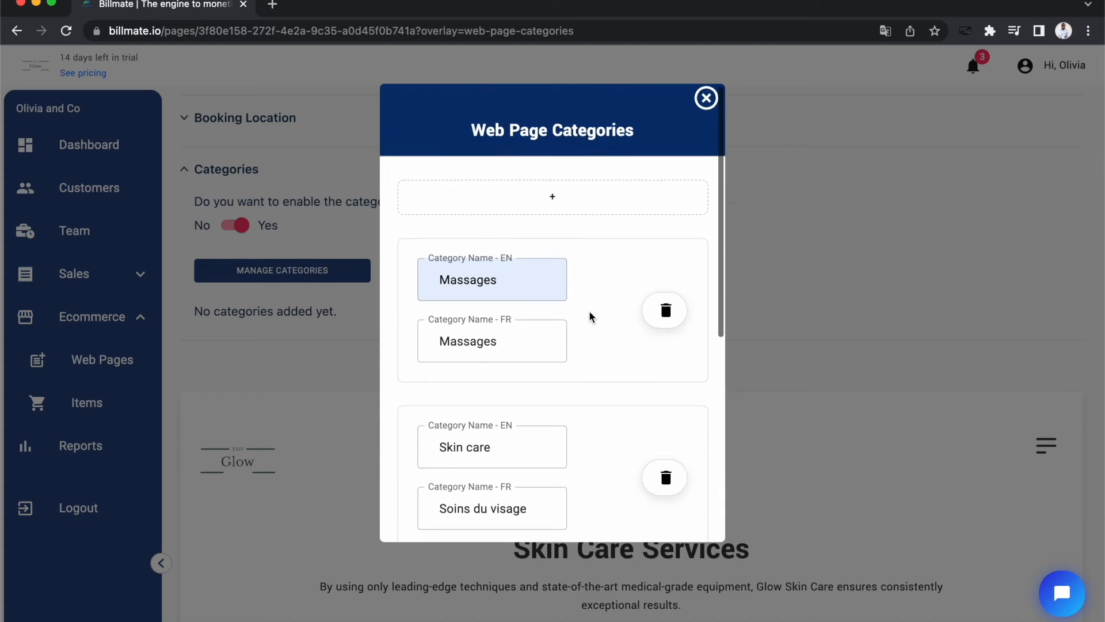
pyautogui.scroll(-5, 590, 316)
pyautogui.scroll(4, 601, 346)
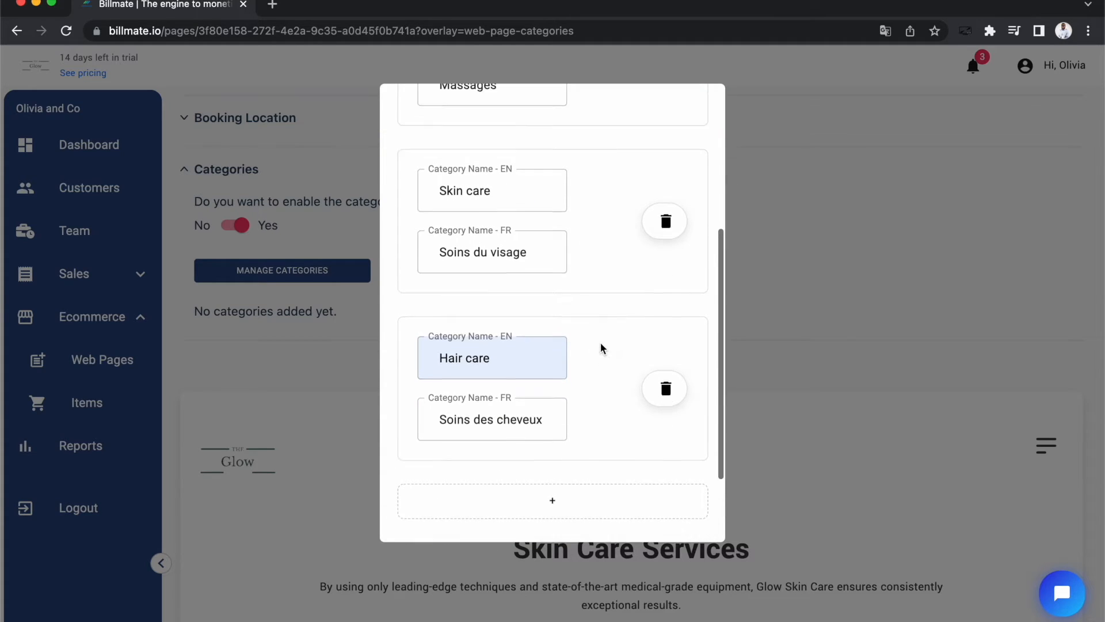
# - Check the three bilingual category entries and save them to the web page
pyautogui.scroll(1, 602, 347)
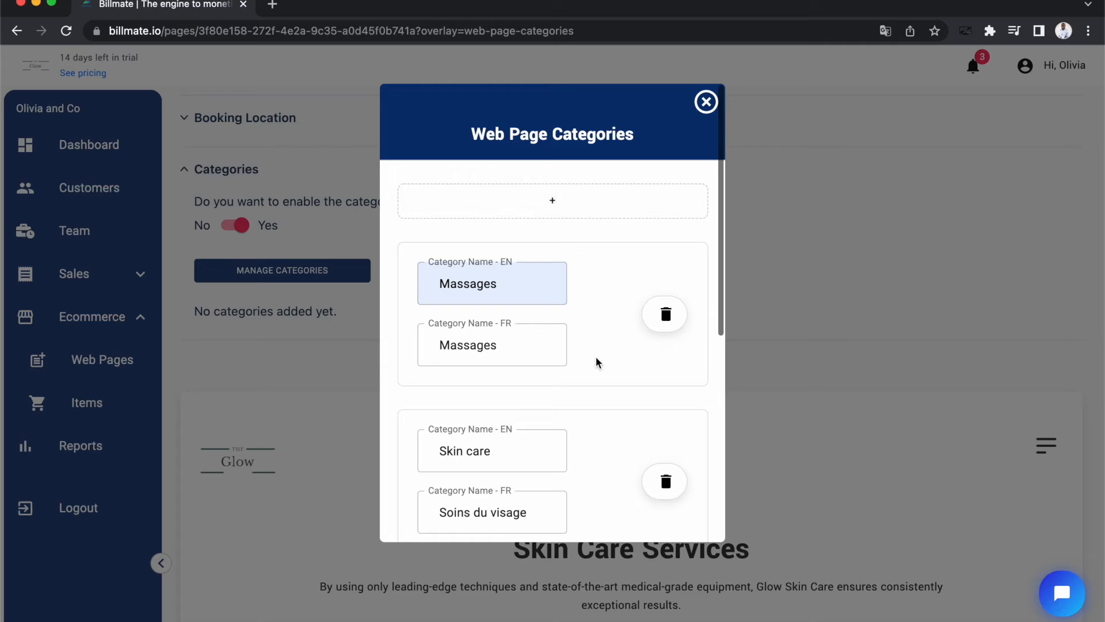
pyautogui.scroll(-5, 597, 363)
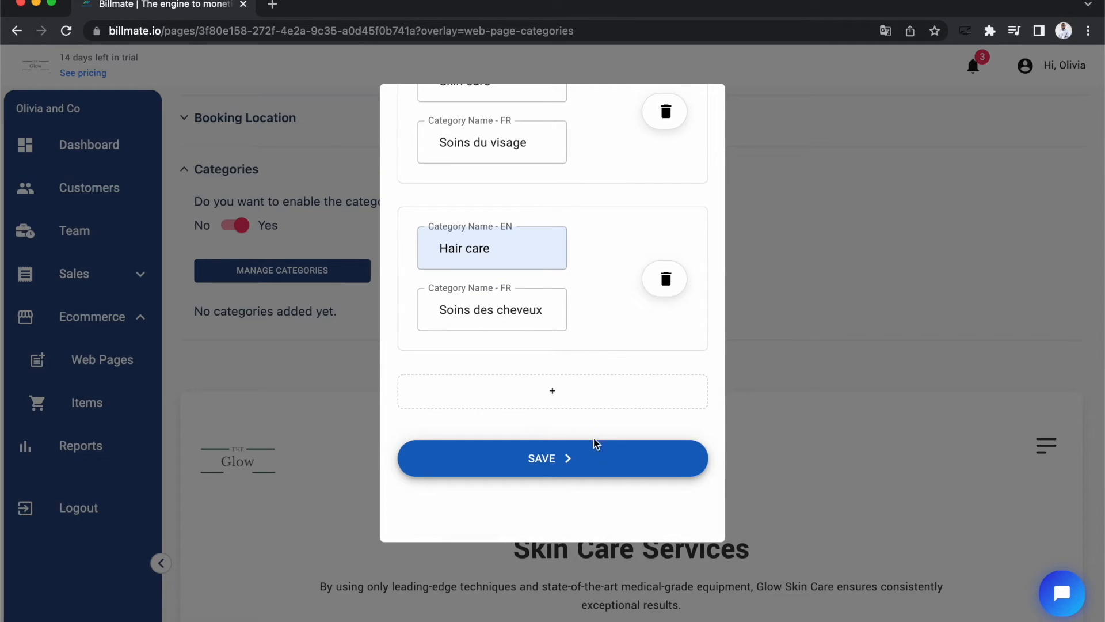
pyautogui.click(595, 458)
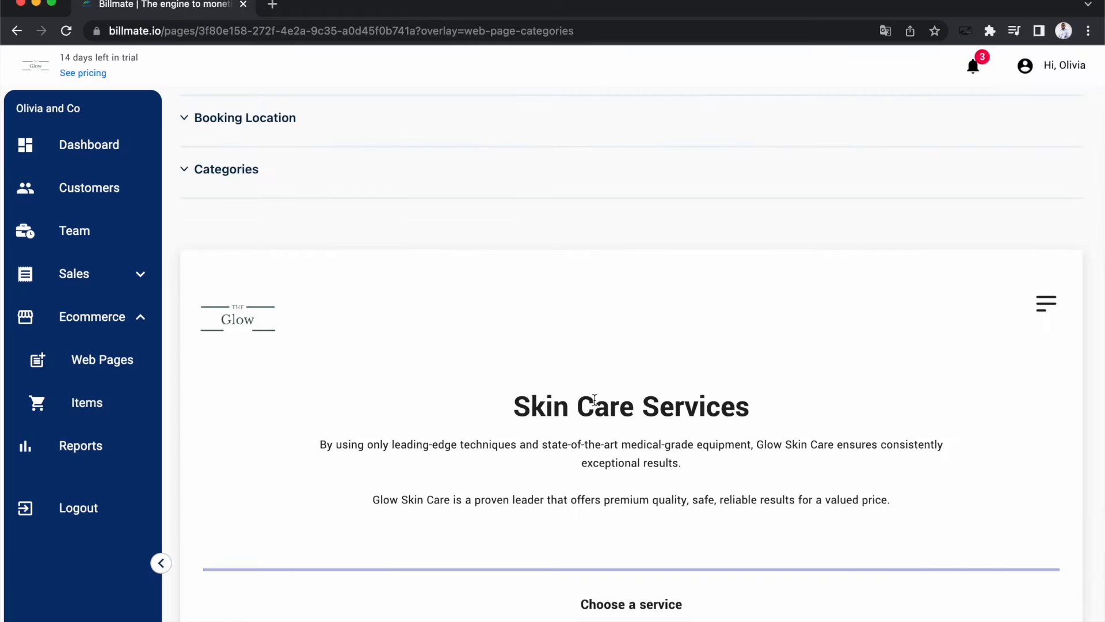
pyautogui.scroll(5, 593, 397)
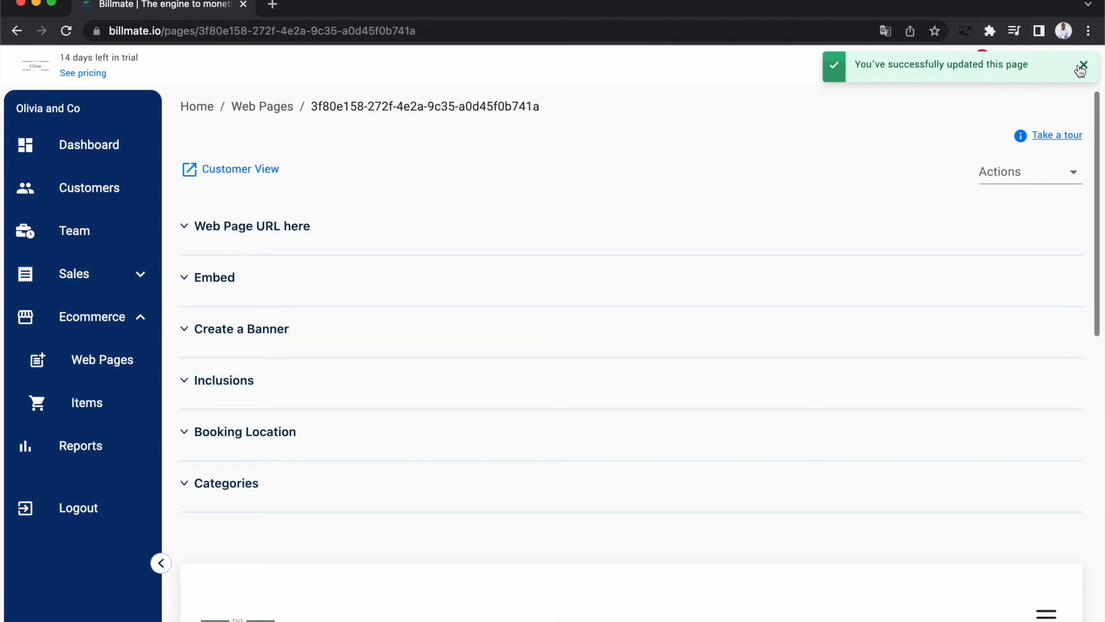
# - Expand the Categories section and compare the saved categories with the service list in the page preview
pyautogui.scroll(-1, 257, 526)
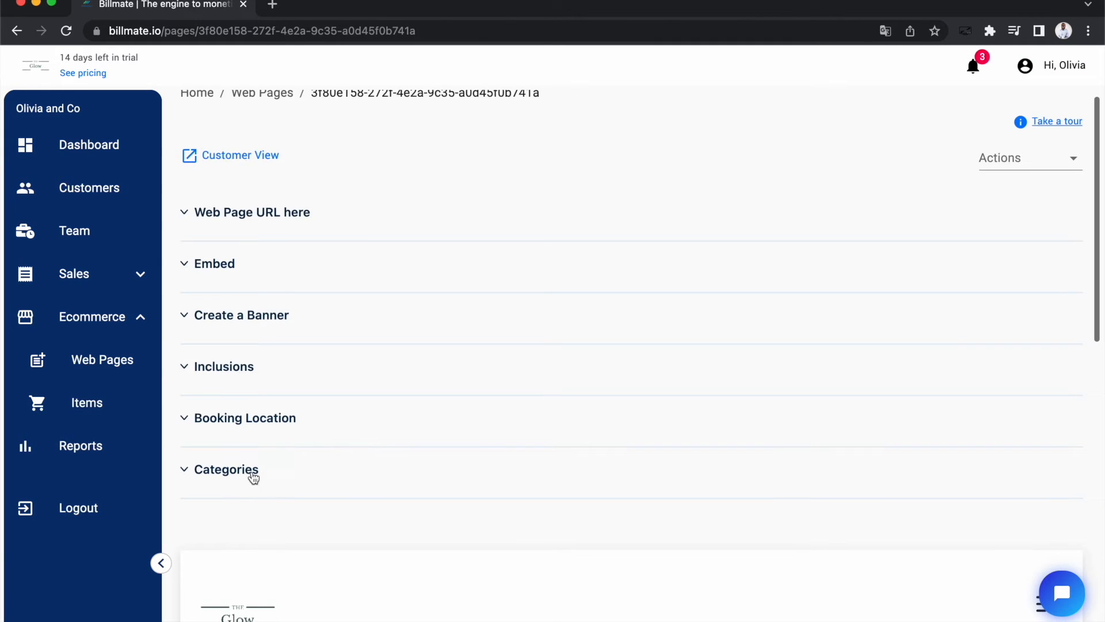
pyautogui.scroll(-10, 284, 570)
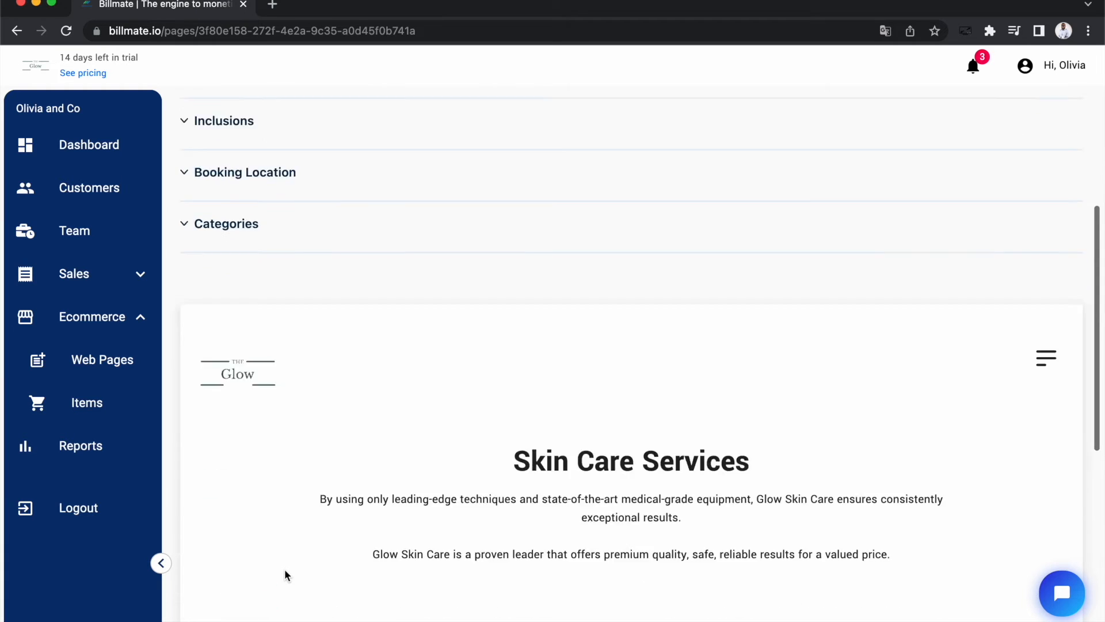
pyautogui.scroll(10, 284, 570)
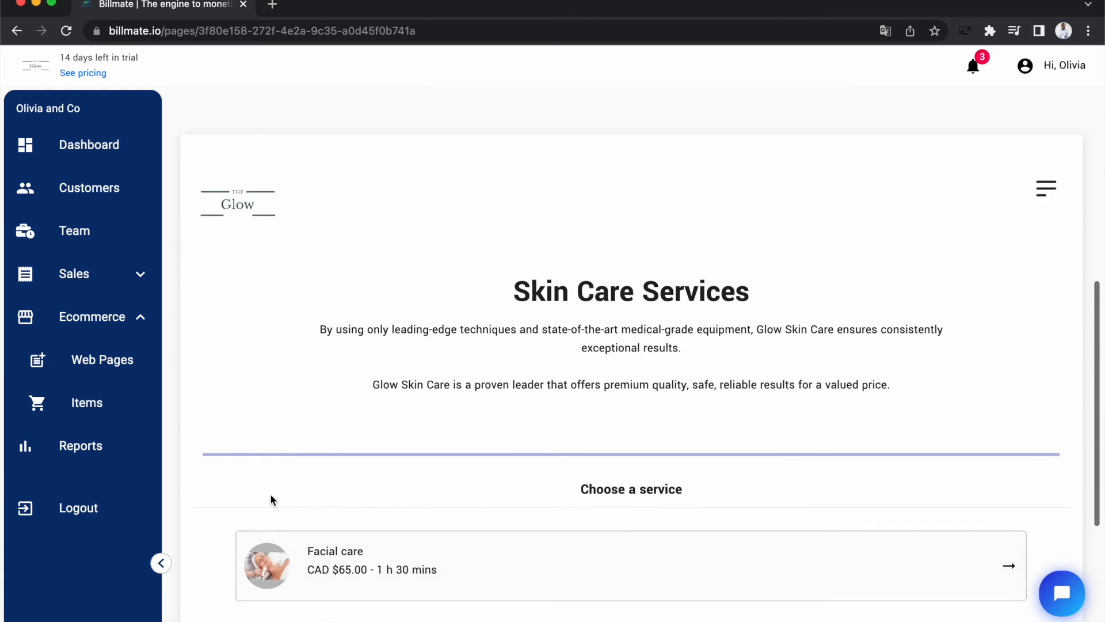
pyautogui.click(245, 488)
pyautogui.scroll(-5, 246, 491)
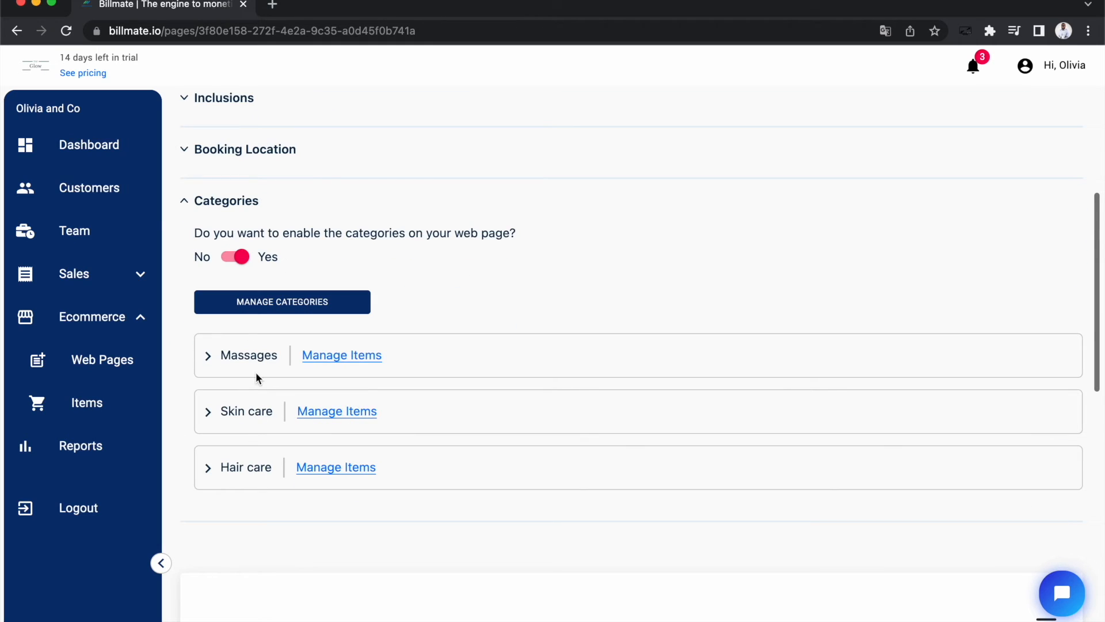
pyautogui.scroll(-1, 256, 389)
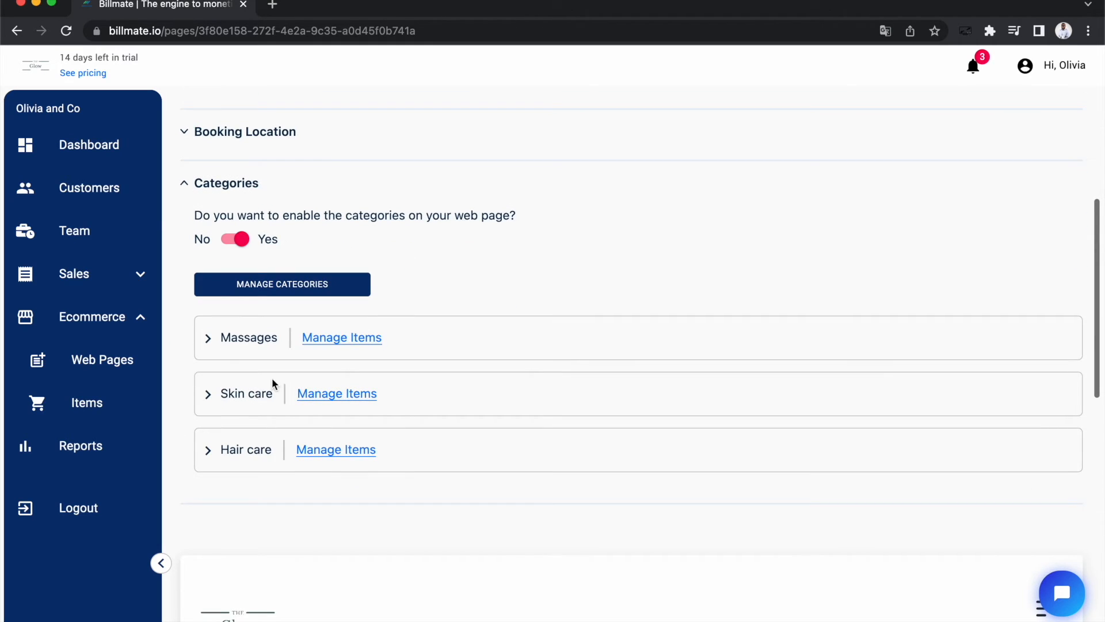
pyautogui.scroll(-3, 302, 443)
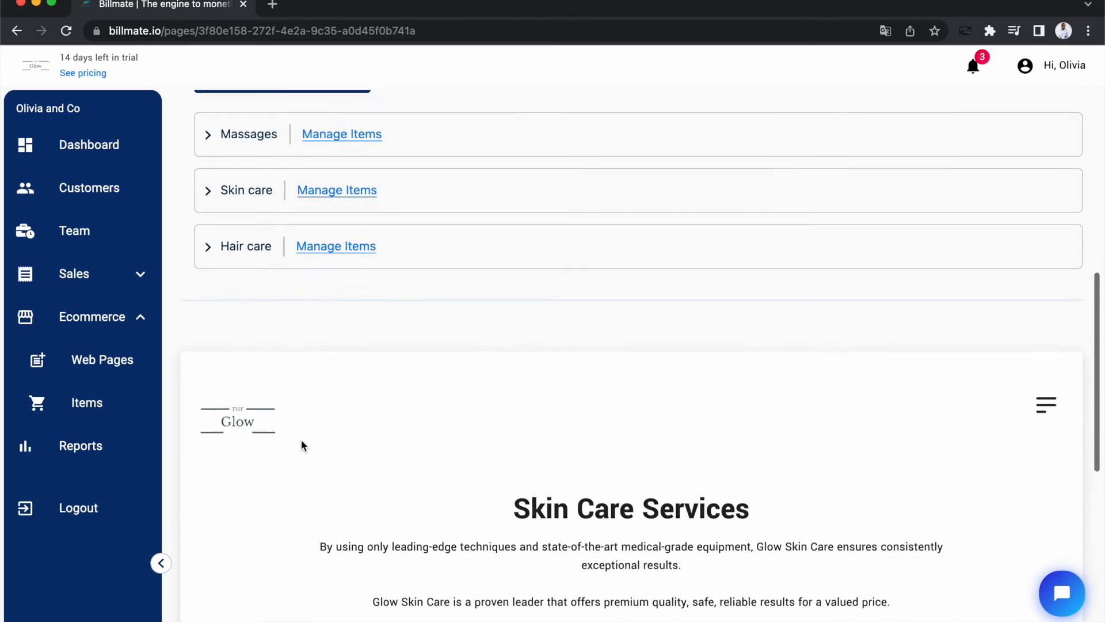
pyautogui.scroll(-8, 302, 443)
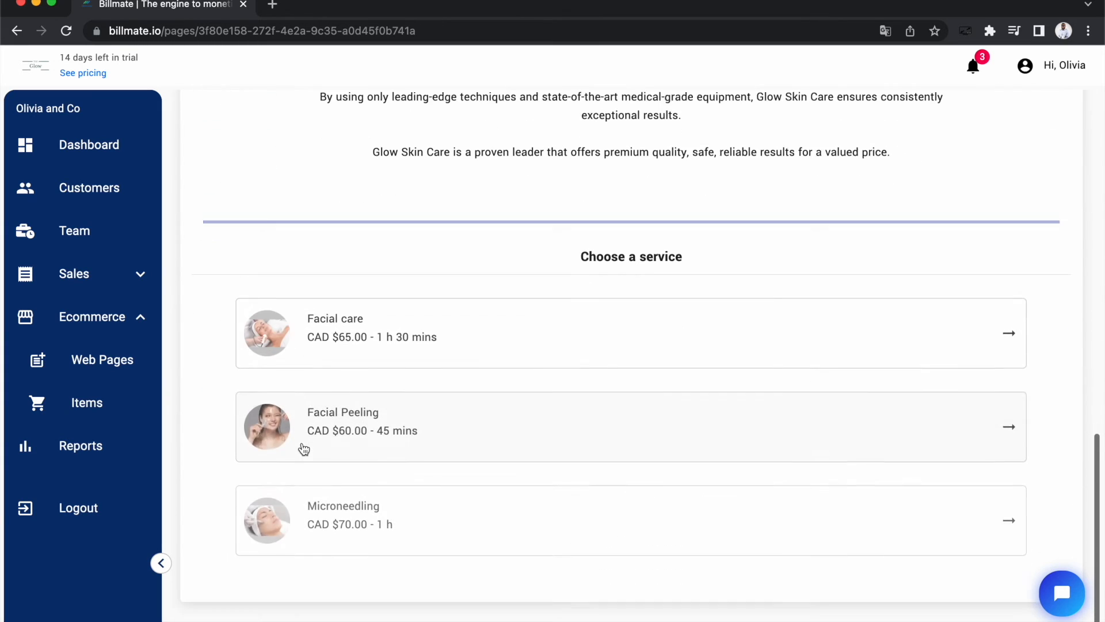
pyautogui.scroll(10, 304, 449)
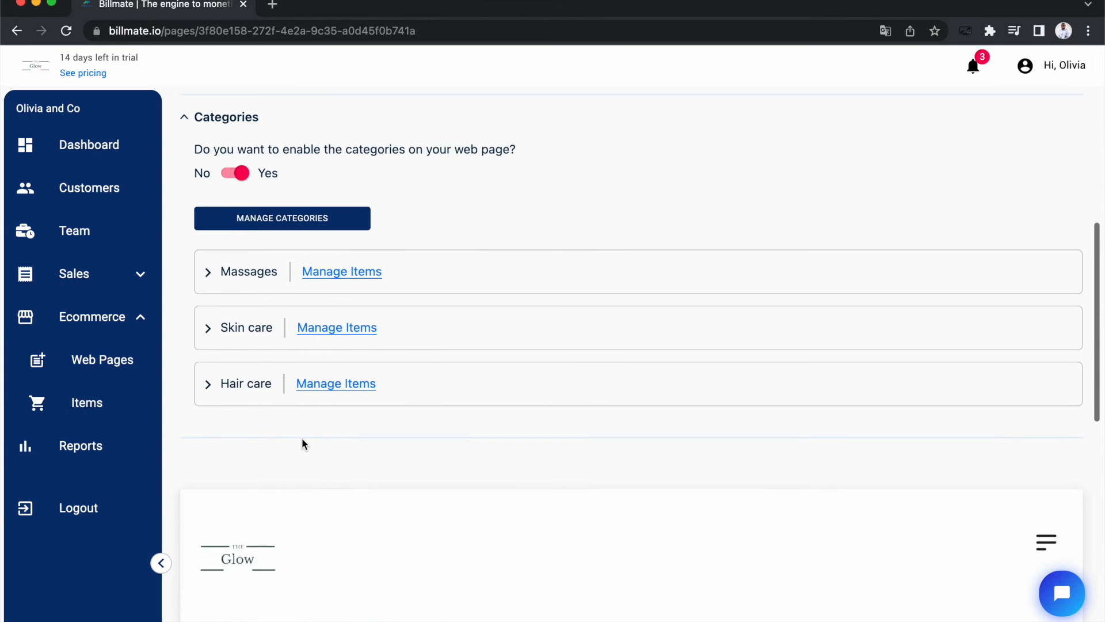
# - Assign the Facial care and Microneedling items to the Massages category and save
pyautogui.click(342, 276)
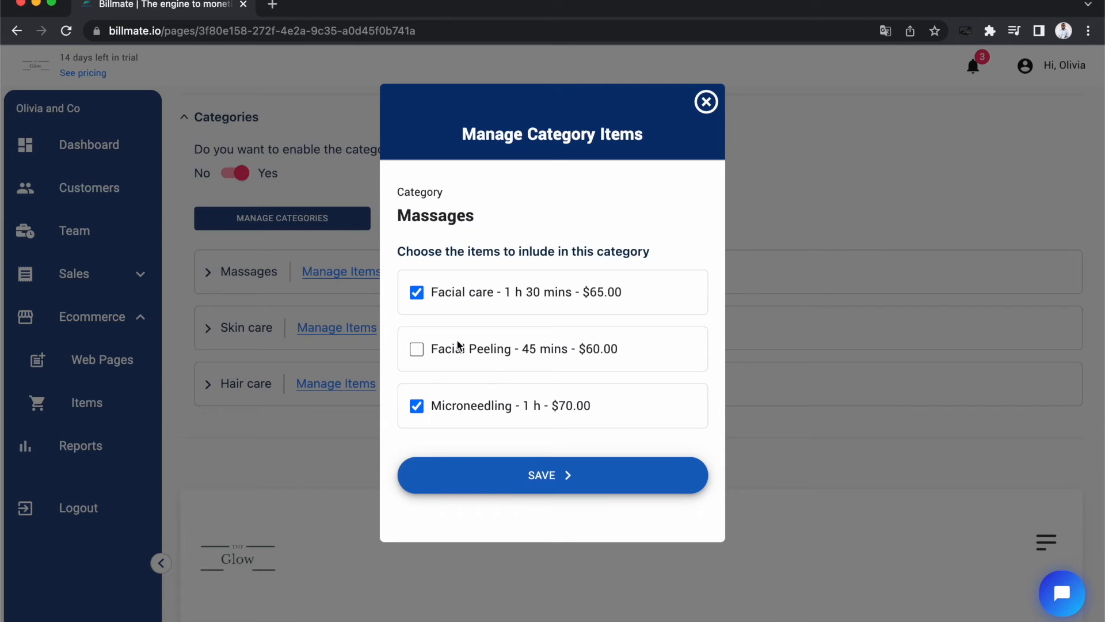
pyautogui.click(501, 475)
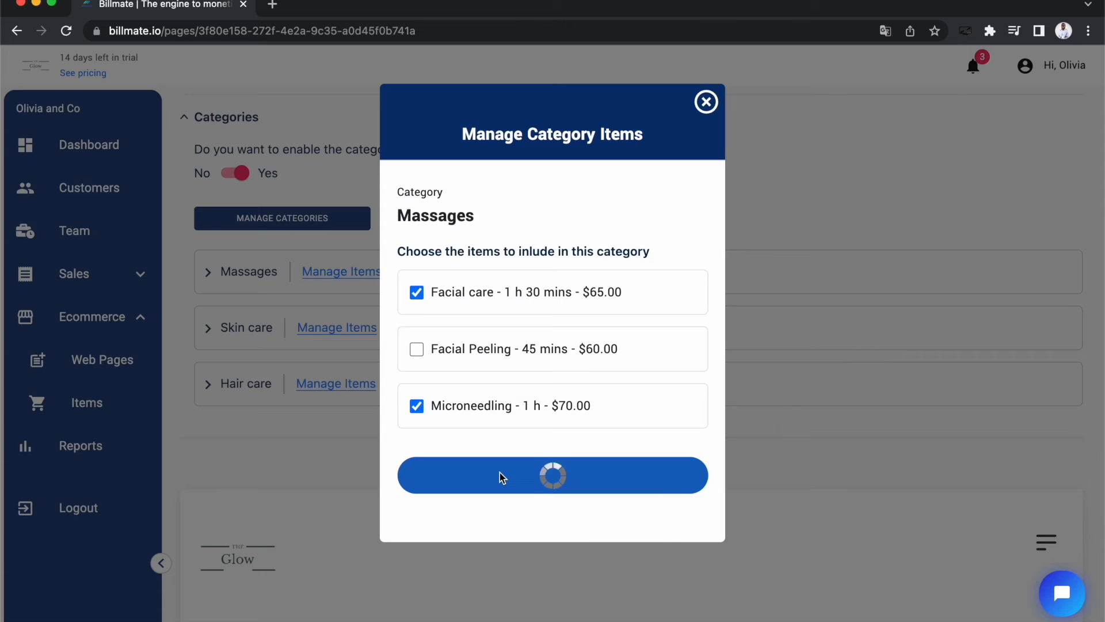
pyautogui.scroll(4, 499, 470)
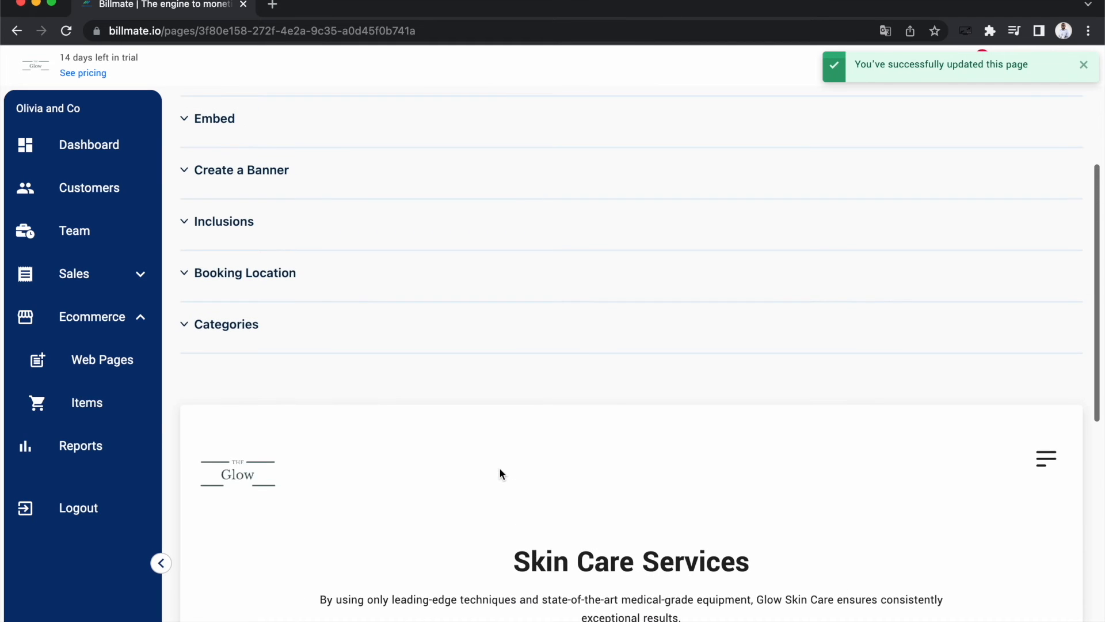
# - Assign the Facial Peeling and Microneedling items to the Skin care category and save
pyautogui.click(307, 337)
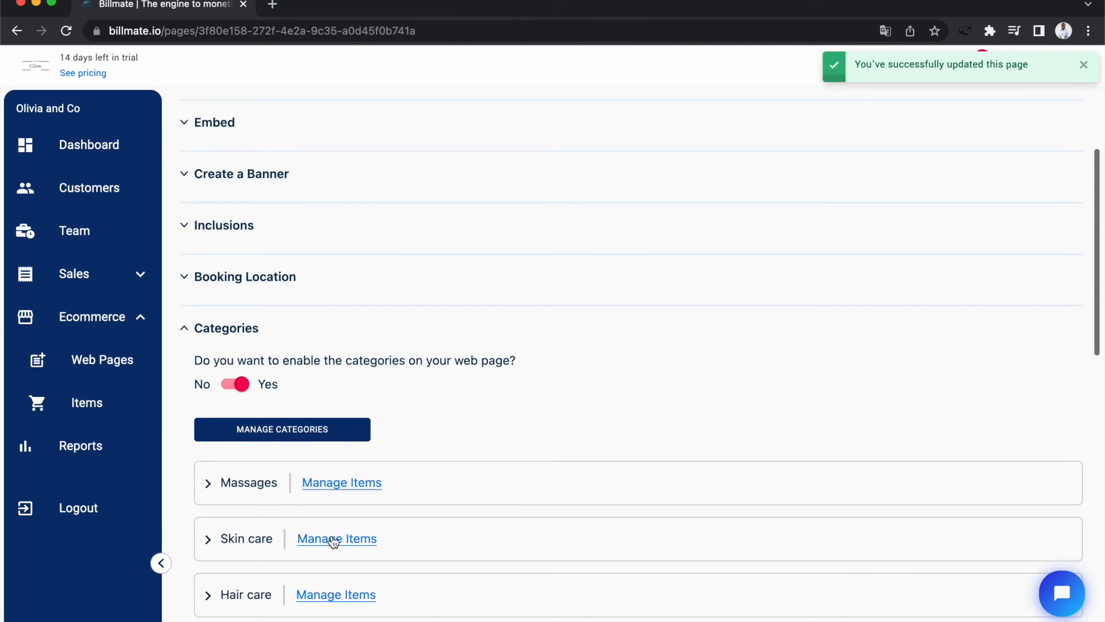
pyautogui.click(332, 536)
pyautogui.click(418, 348)
pyautogui.click(421, 408)
pyautogui.click(455, 476)
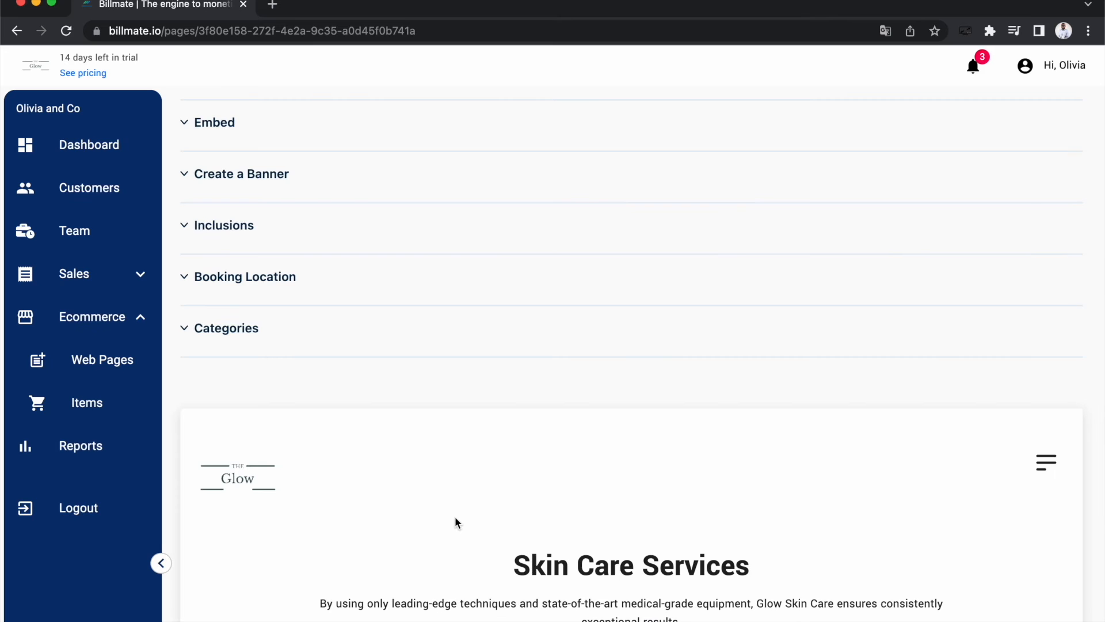
# - Assign the Facial care, Facial Peeling and Microneedling items to the Hair care category and save
pyautogui.scroll(-2, 455, 516)
pyautogui.click(234, 248)
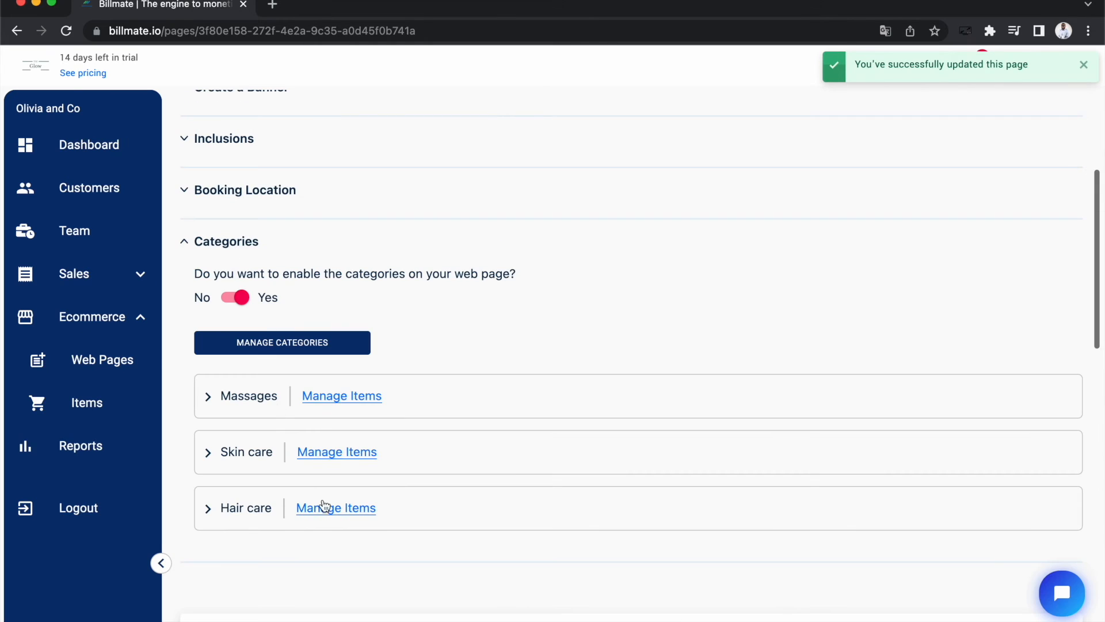
pyautogui.click(326, 507)
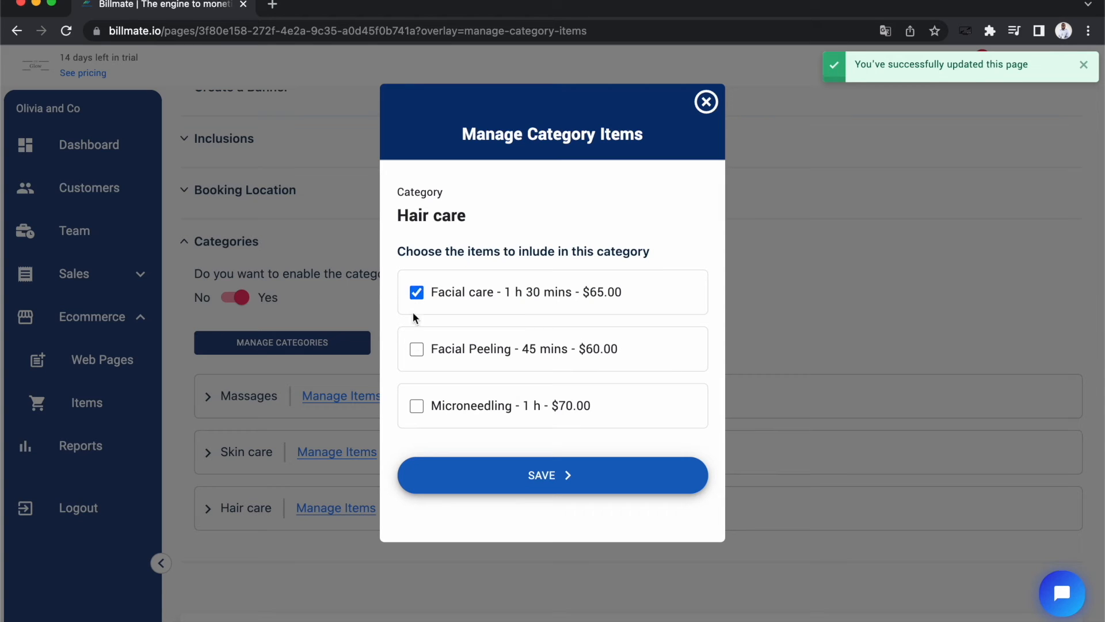
pyautogui.click(416, 406)
pyautogui.click(448, 475)
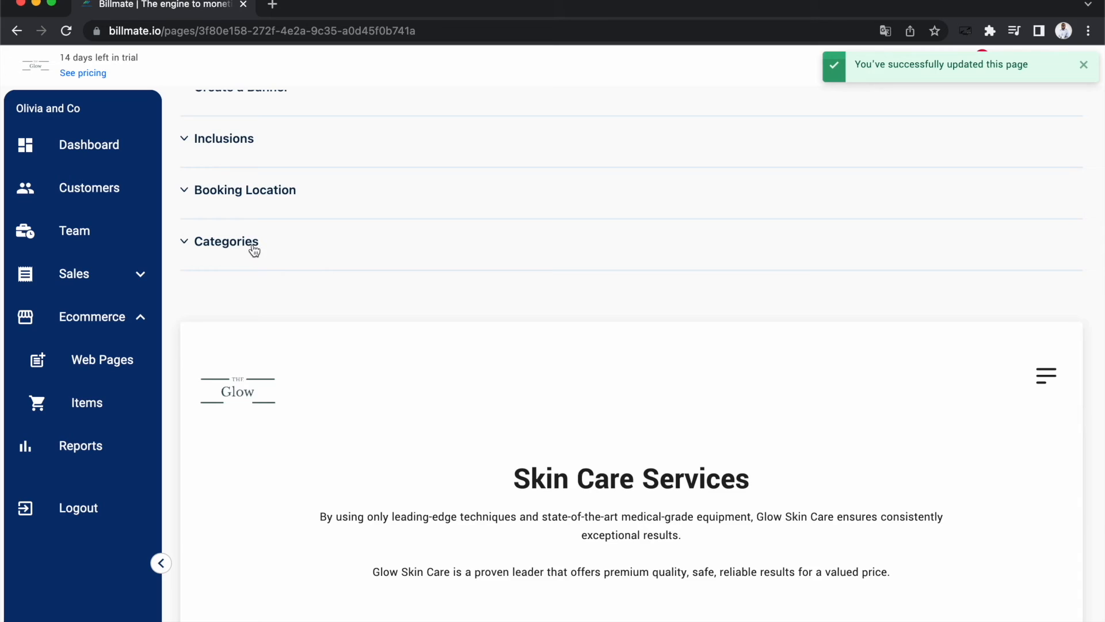
# - Reopen the item selections of the Hair care and Massages categories to check them
pyautogui.click(254, 248)
pyautogui.click(361, 507)
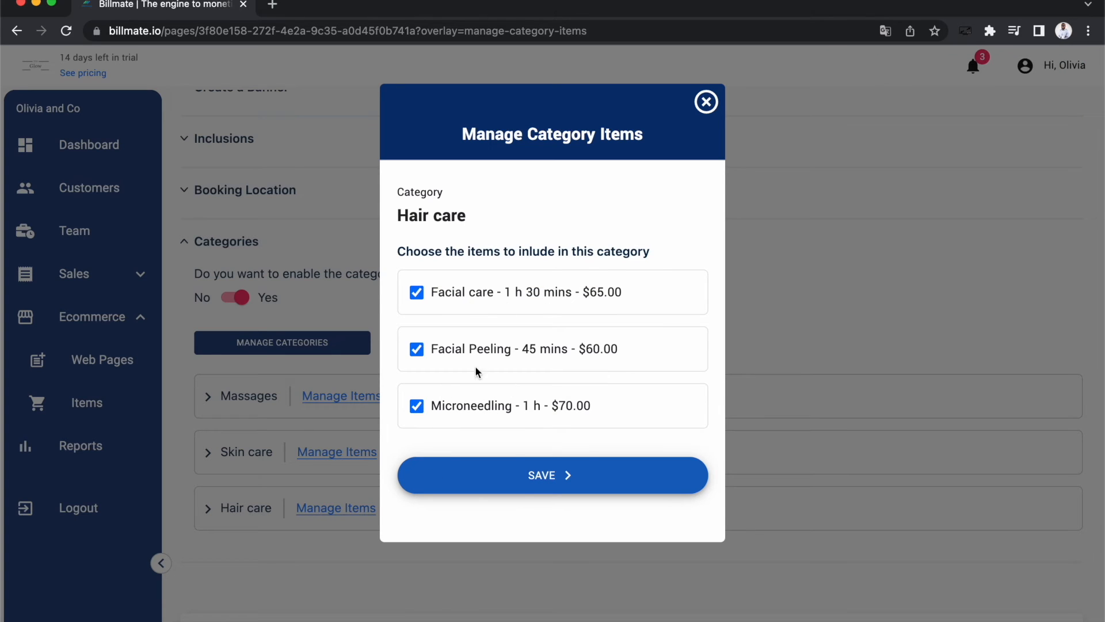
pyautogui.click(705, 103)
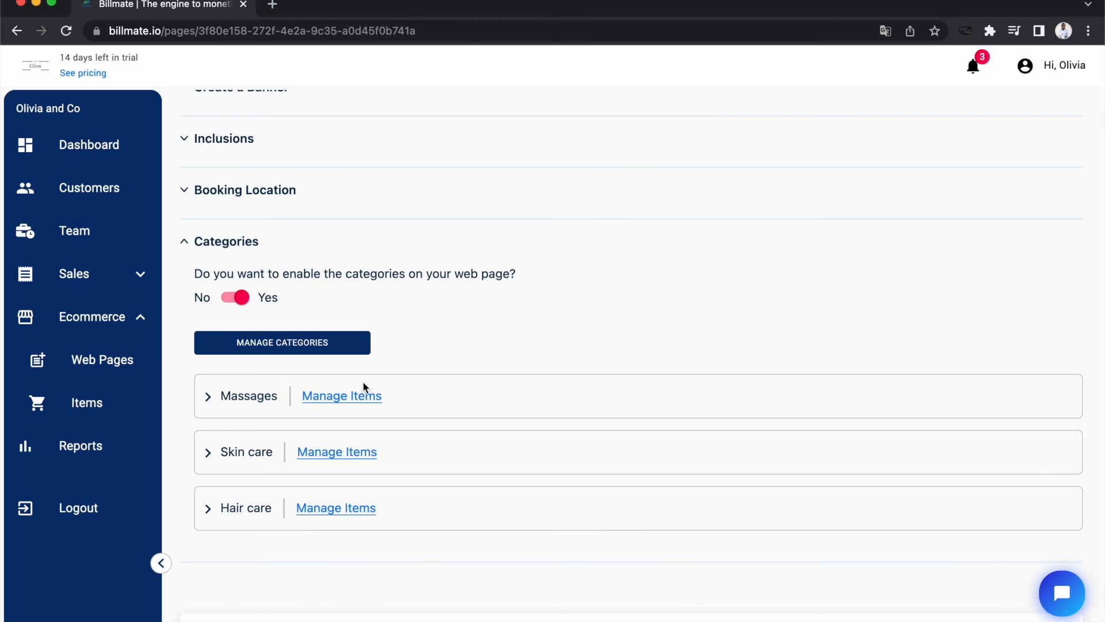
pyautogui.click(356, 395)
pyautogui.click(706, 103)
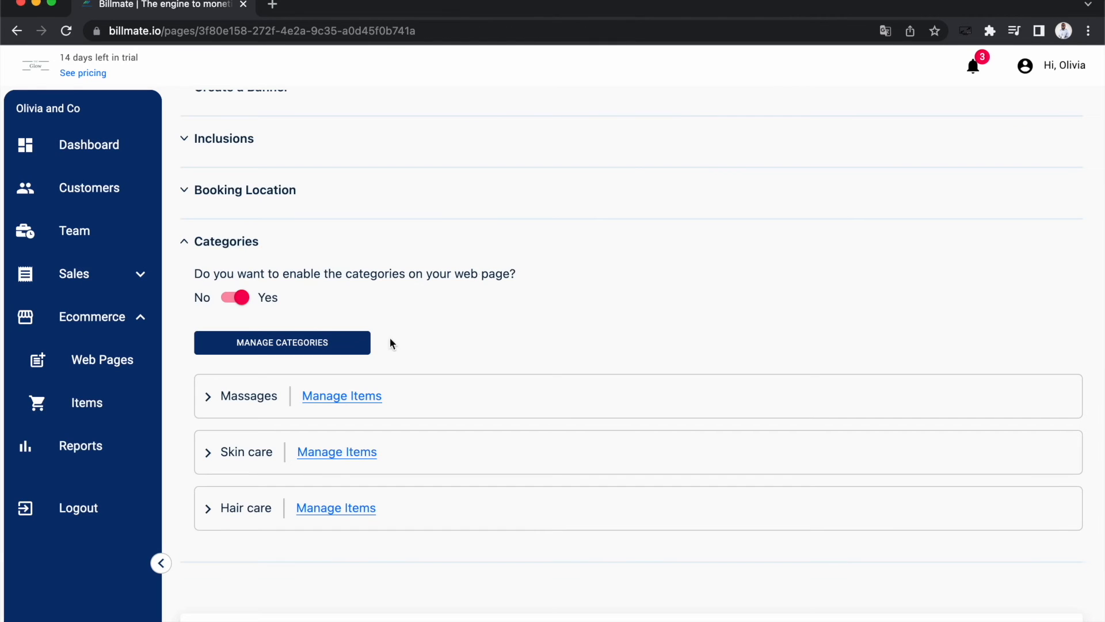
# - Review the web page's category names in English and French and recheck the items chosen for Massages
pyautogui.click(355, 345)
pyautogui.scroll(-6, 529, 356)
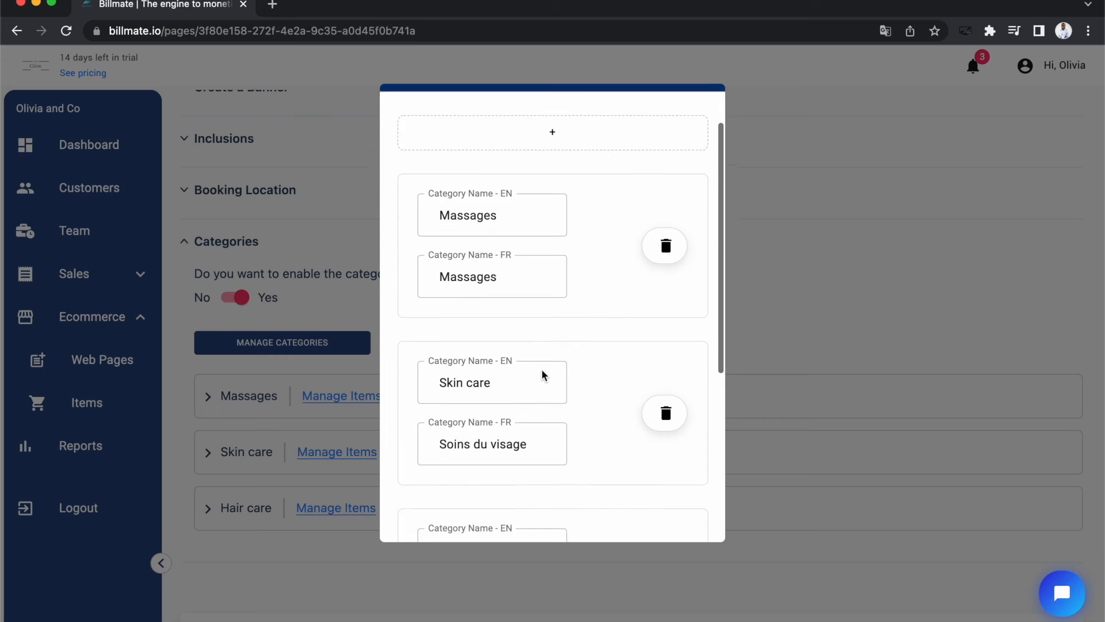
pyautogui.scroll(6, 582, 311)
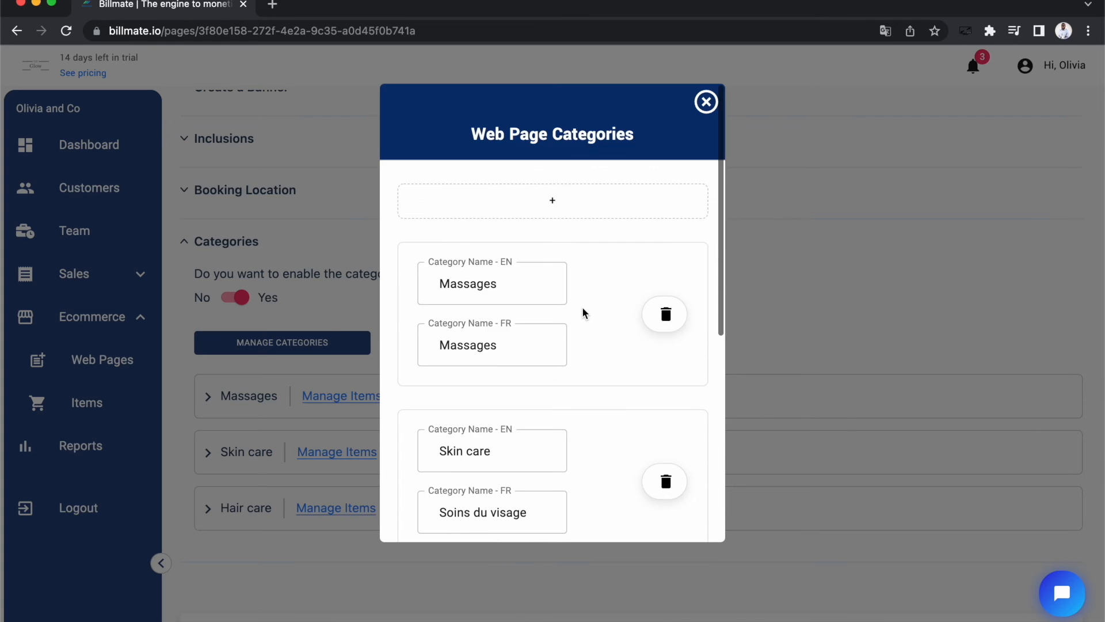
pyautogui.scroll(3, 582, 311)
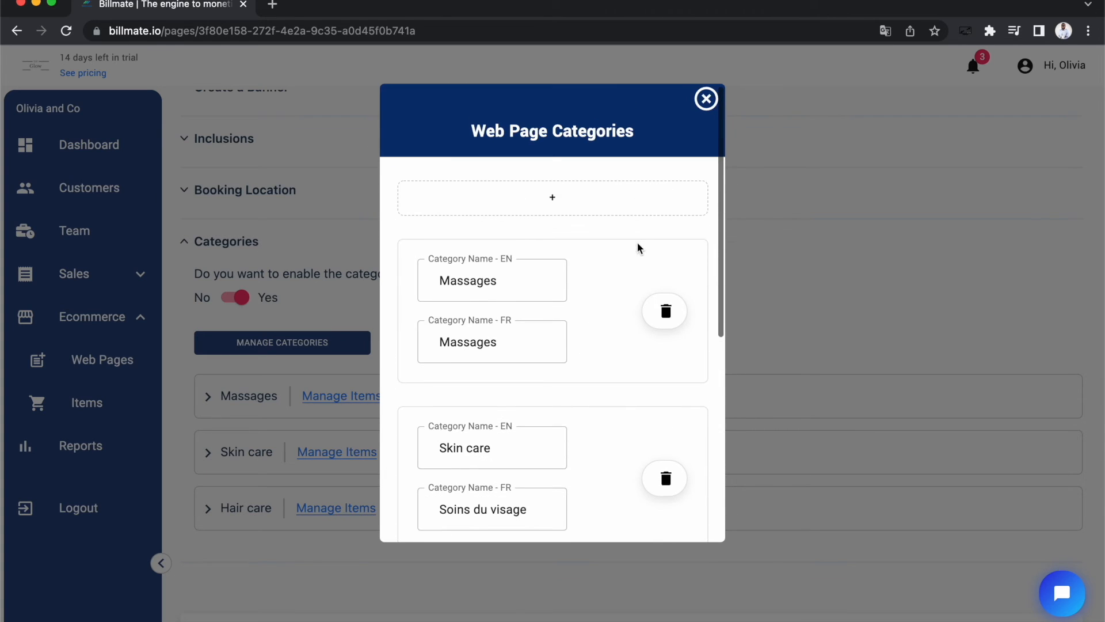
pyautogui.click(704, 100)
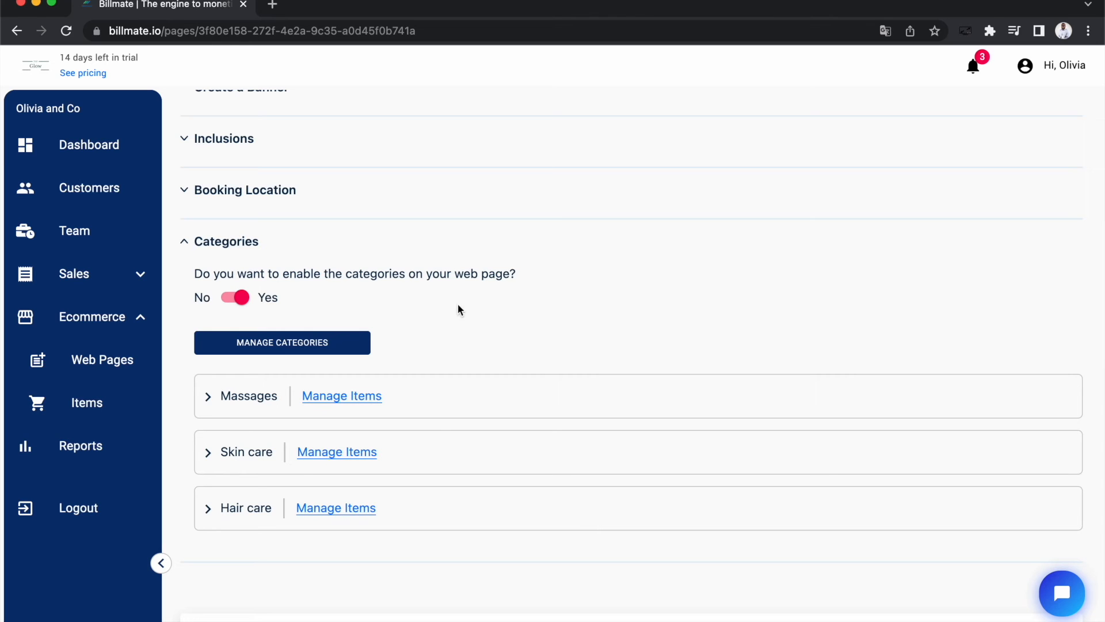
pyautogui.click(258, 353)
pyautogui.click(705, 102)
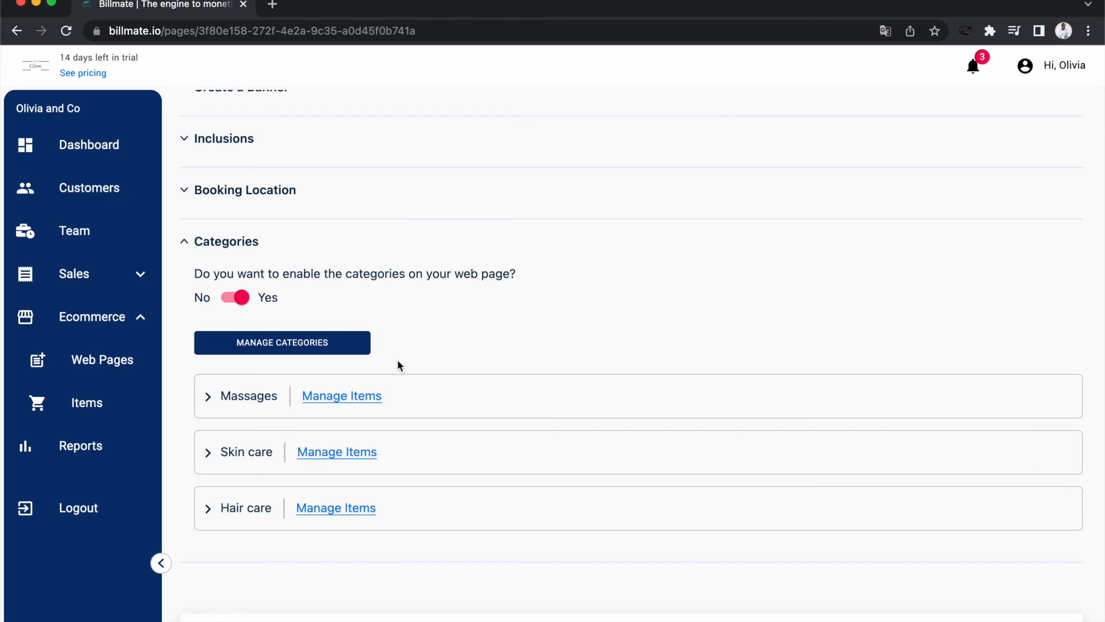
pyautogui.click(365, 403)
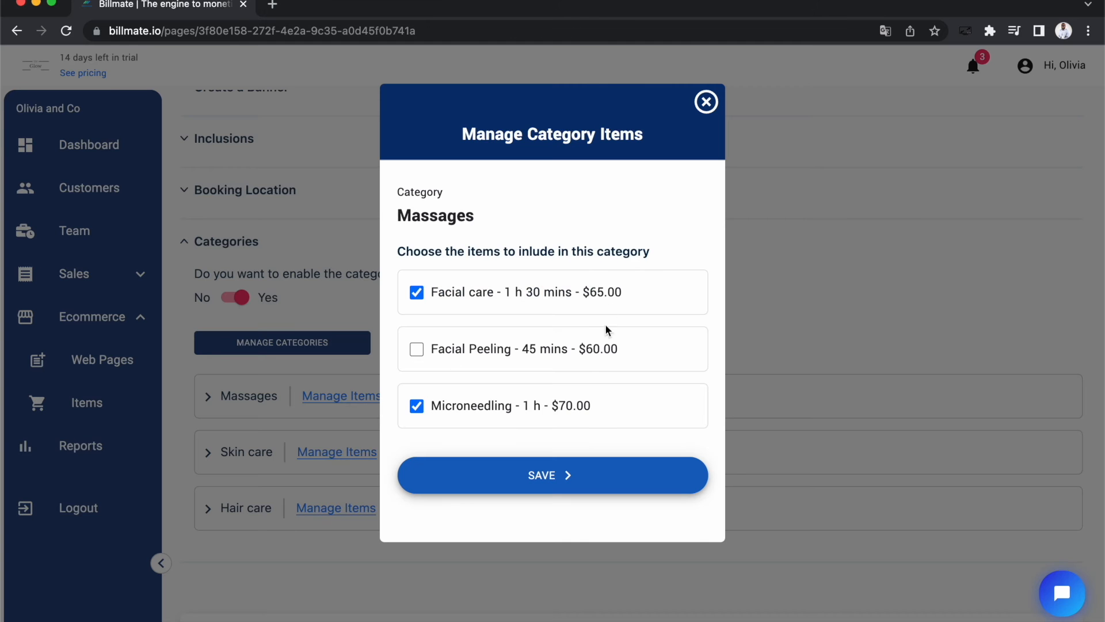
pyautogui.click(706, 102)
pyautogui.click(358, 347)
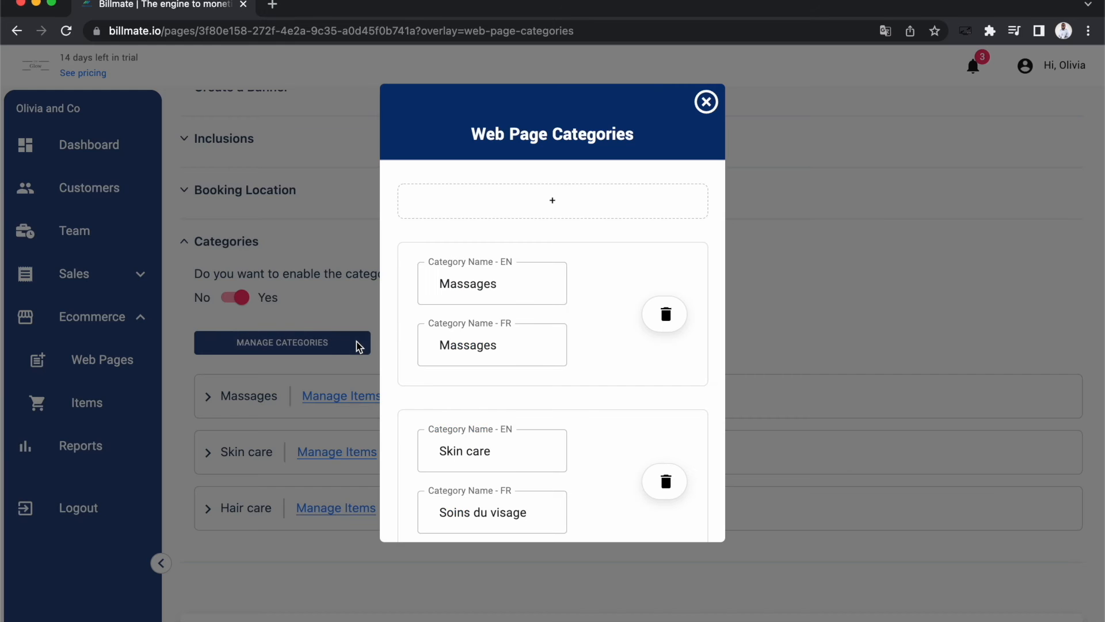
pyautogui.click(706, 102)
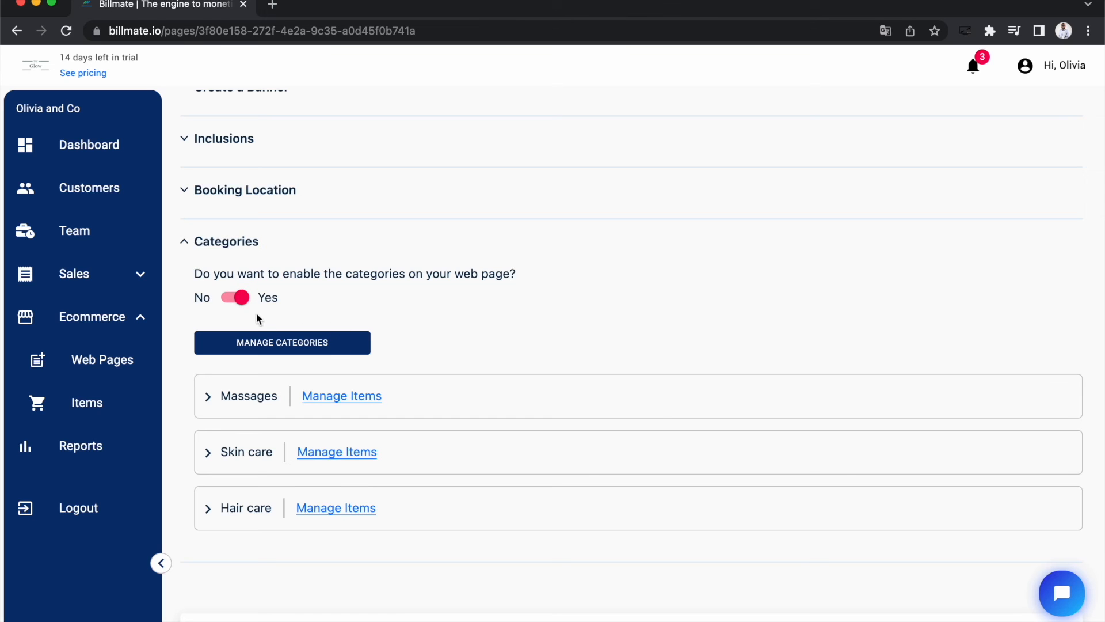
# - Examine how the services are grouped by category in the Skin Care Services page preview
pyautogui.scroll(-10, 502, 342)
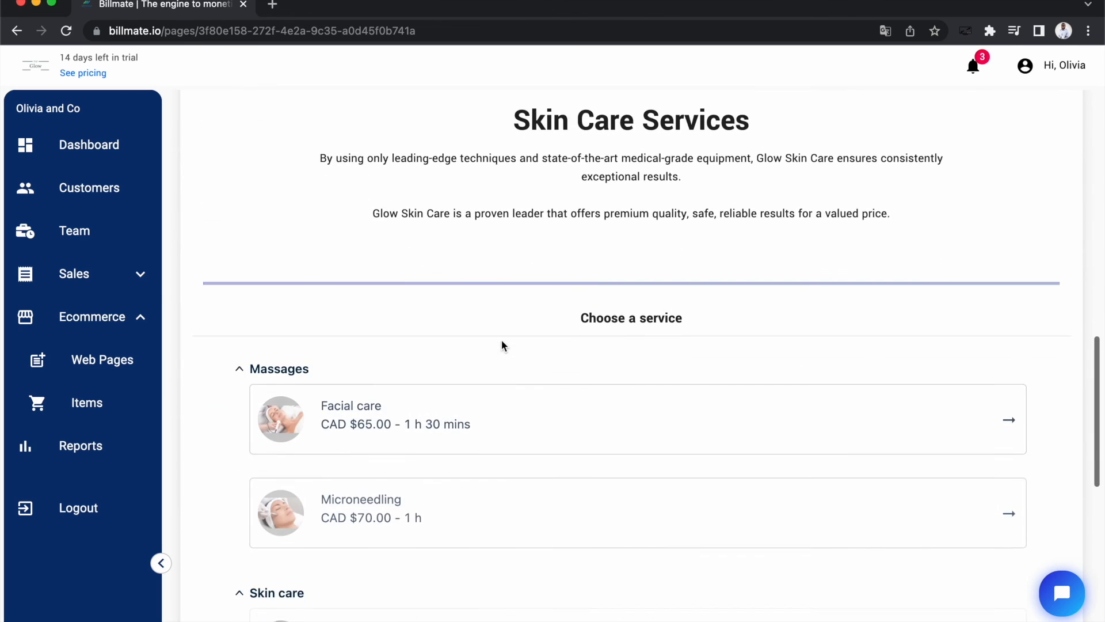
pyautogui.scroll(-5, 502, 343)
pyautogui.scroll(9, 502, 343)
# - Switch to the customer view of the Skin Care Services page, reload it and examine the services under each category
pyautogui.hotkey('ctrl', 'Right')
pyautogui.scroll(3, 482, 255)
pyautogui.press('super+r')
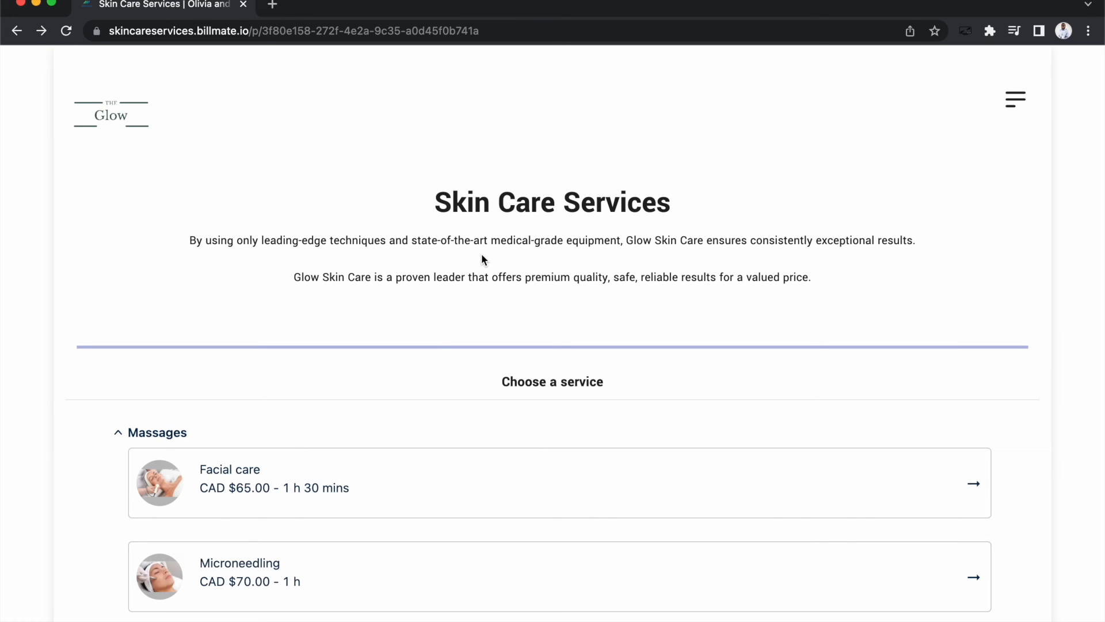
pyautogui.scroll(-6, 129, 298)
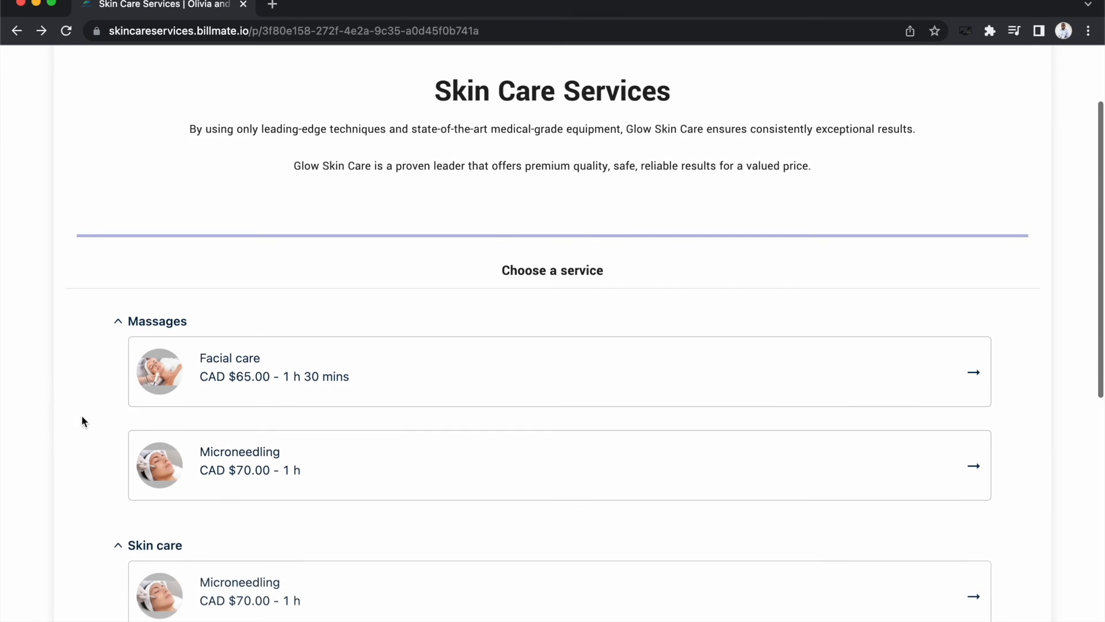
pyautogui.scroll(-5, 82, 415)
pyautogui.scroll(4, 82, 416)
pyautogui.scroll(3, 82, 416)
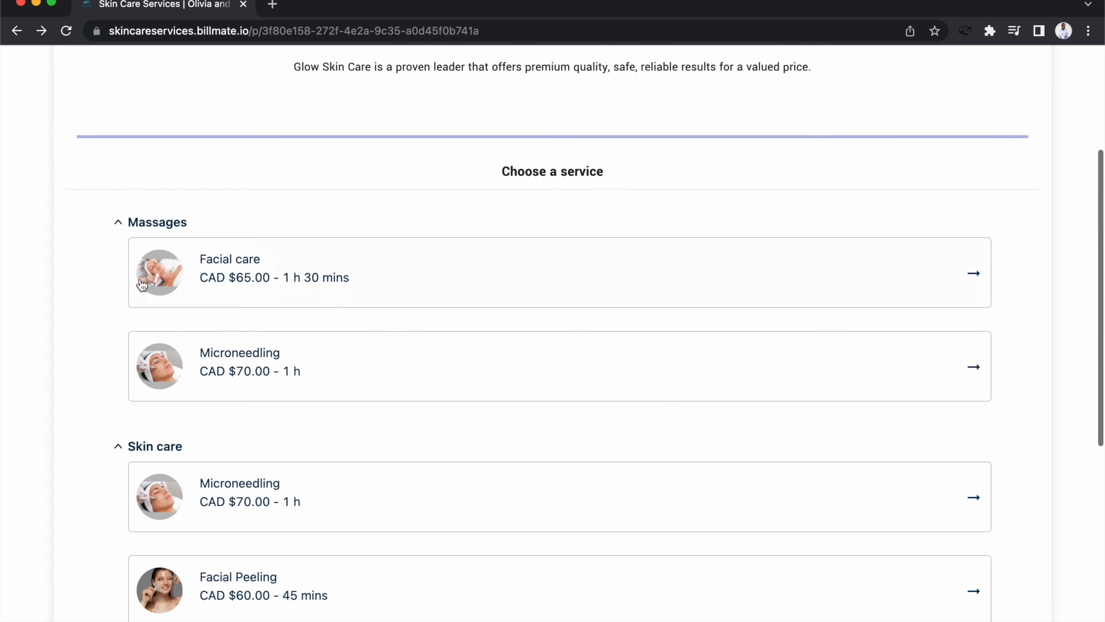
# - Examine the services listed under Massages, Skin care and Hair care in the customer view
pyautogui.scroll(-2, 95, 473)
pyautogui.scroll(-4, 95, 478)
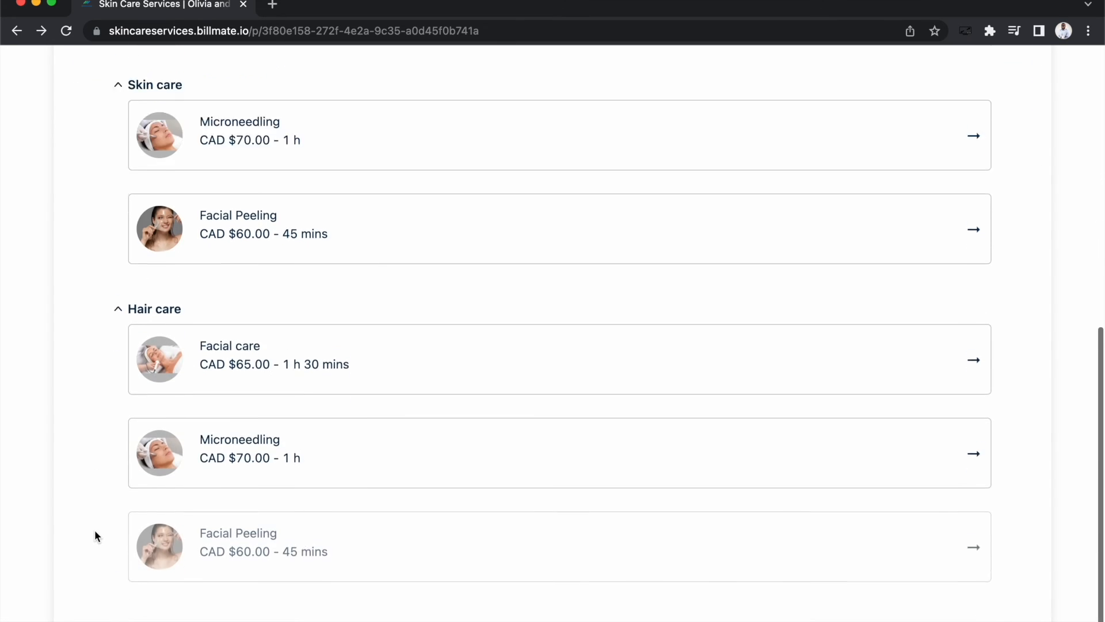
pyautogui.scroll(3, 95, 530)
pyautogui.scroll(4, 95, 522)
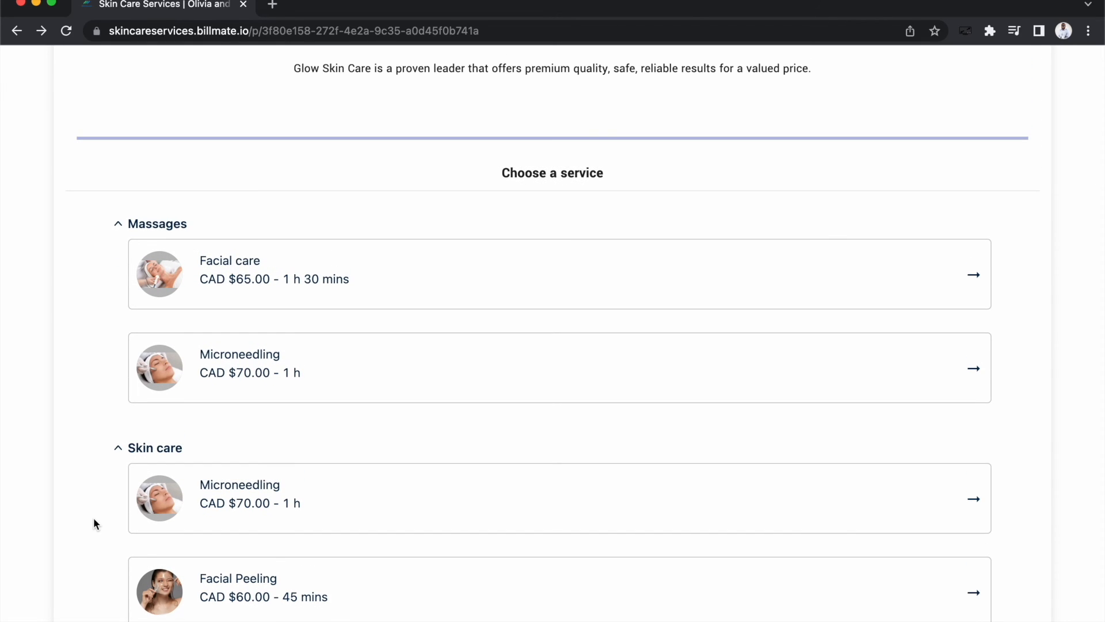
pyautogui.scroll(1, 93, 517)
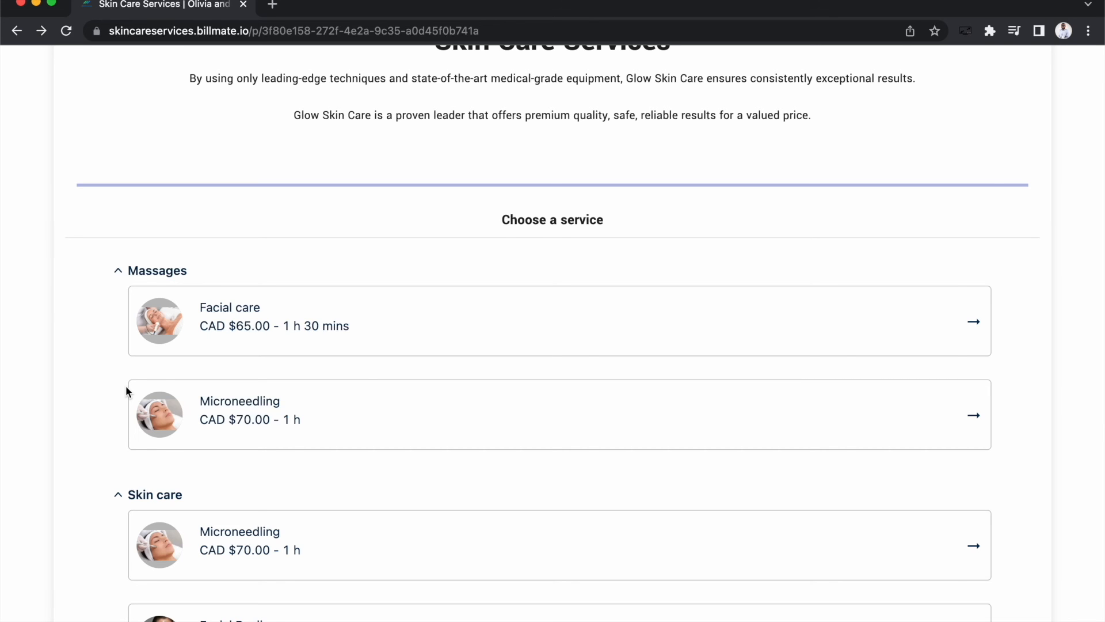
pyautogui.scroll(-1, 126, 387)
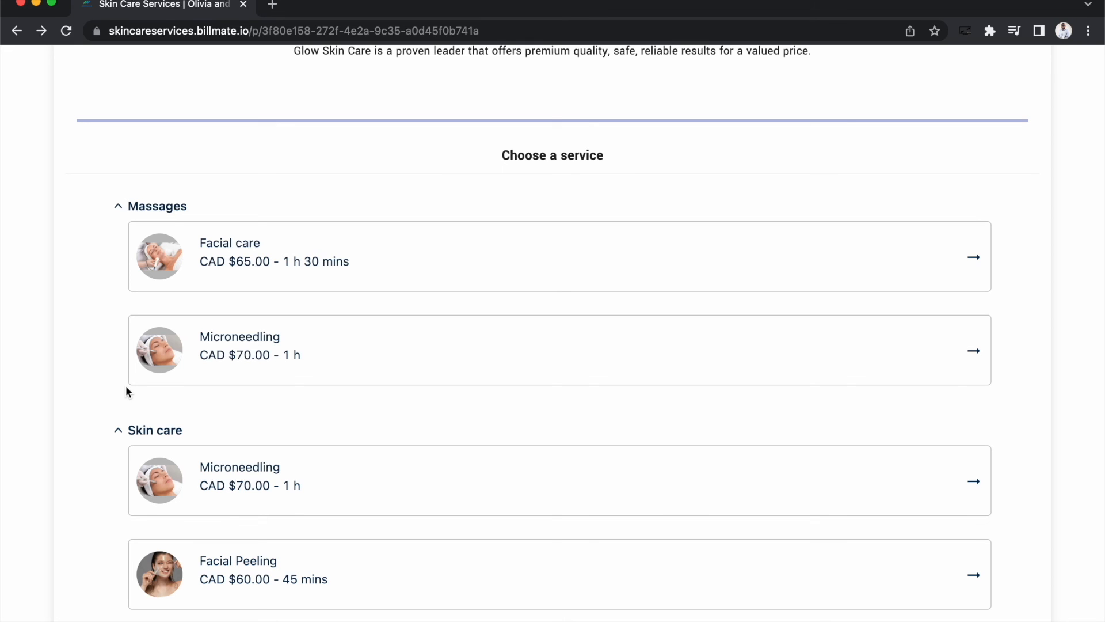
pyautogui.scroll(-1, 126, 388)
pyautogui.scroll(5, 126, 387)
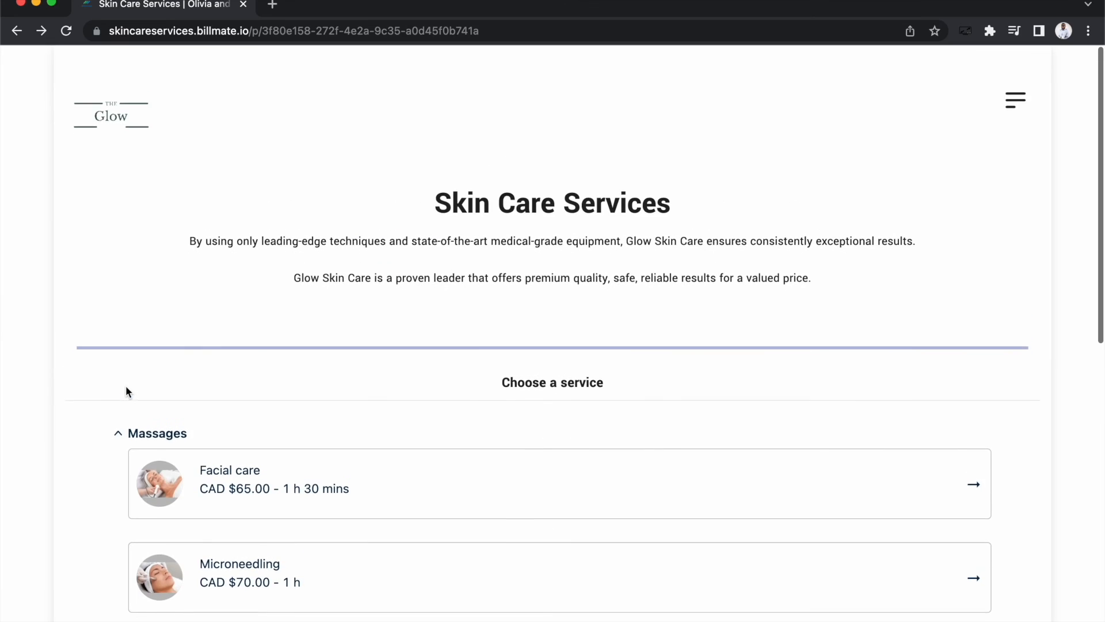
# - Disable the categories in the web page's settings and reload the customer view to check its service list
pyautogui.hotkey('ctrl', 'Left')
pyautogui.scroll(1, 305, 384)
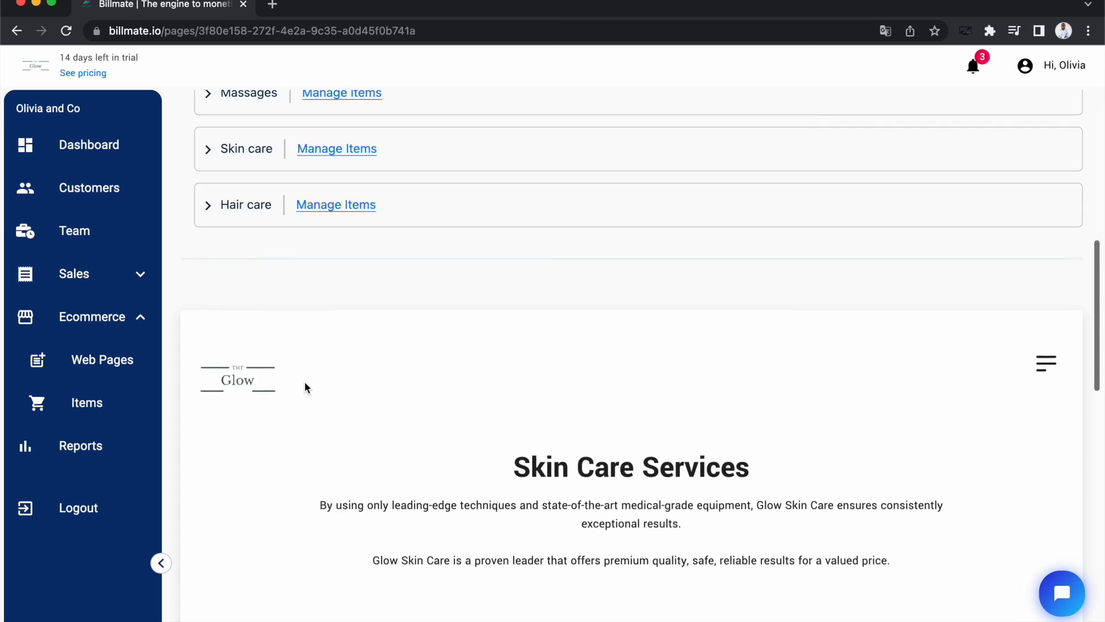
pyautogui.scroll(5, 305, 387)
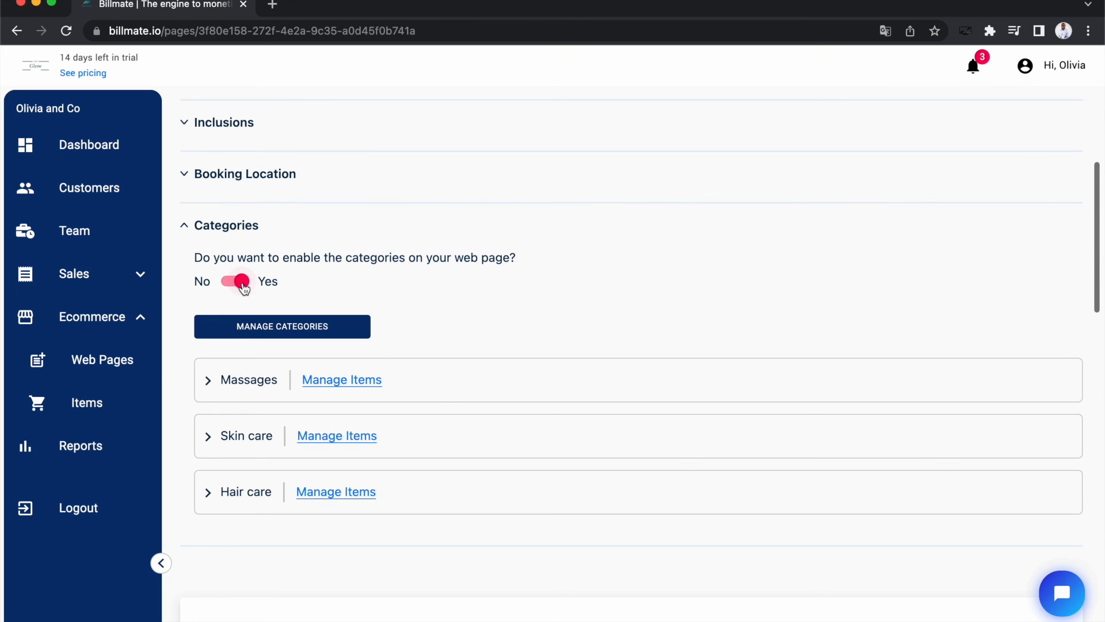
pyautogui.click(242, 282)
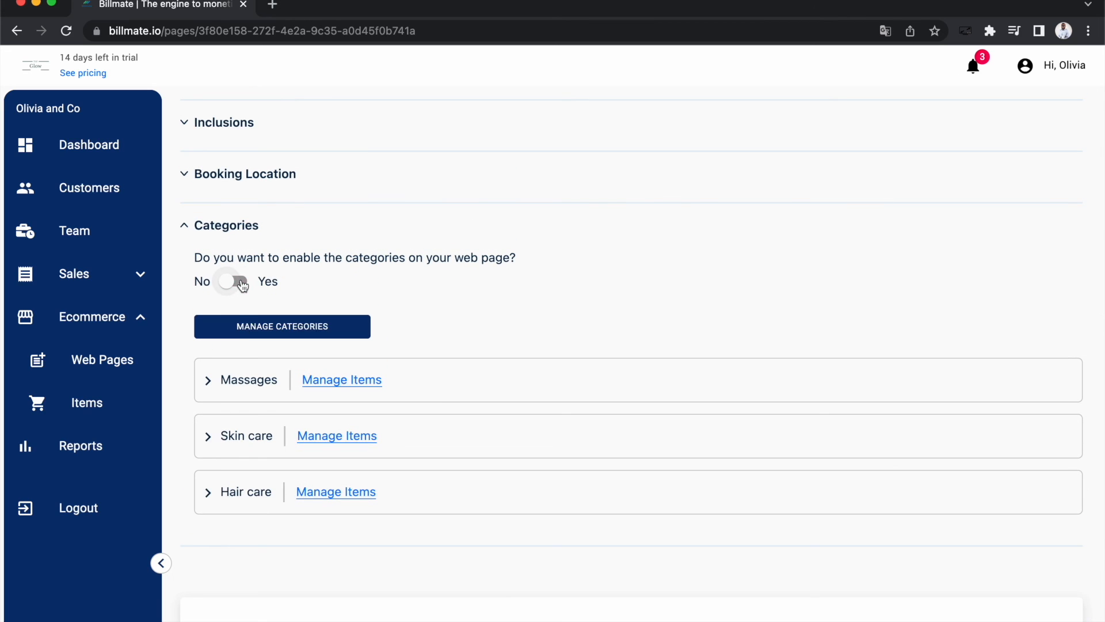
pyautogui.hotkey('ctrl', 'Right')
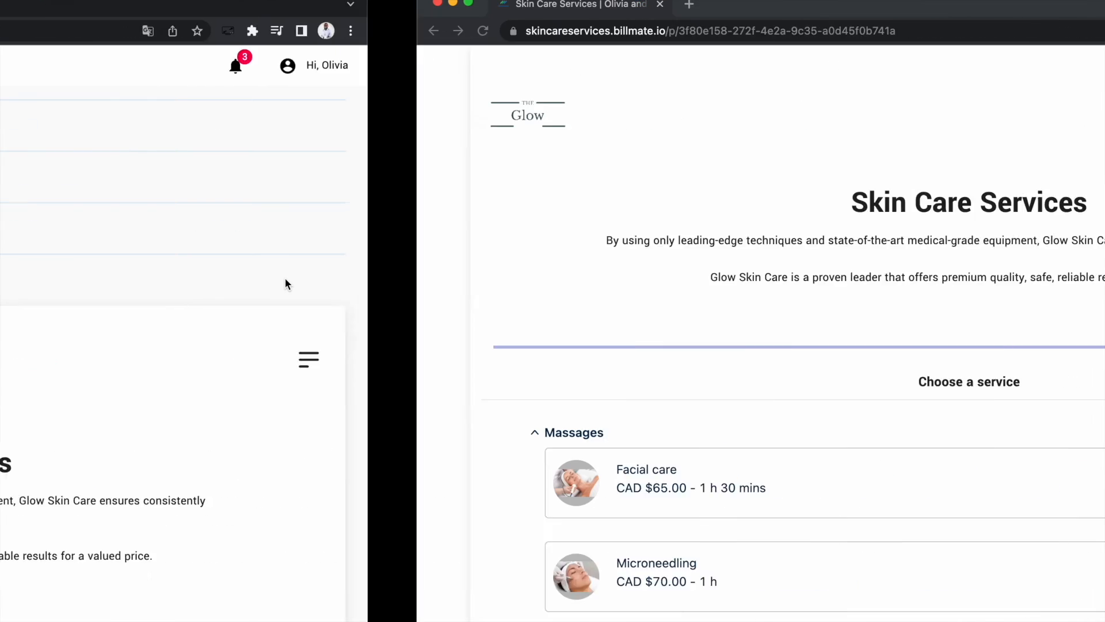
pyautogui.press('super+r')
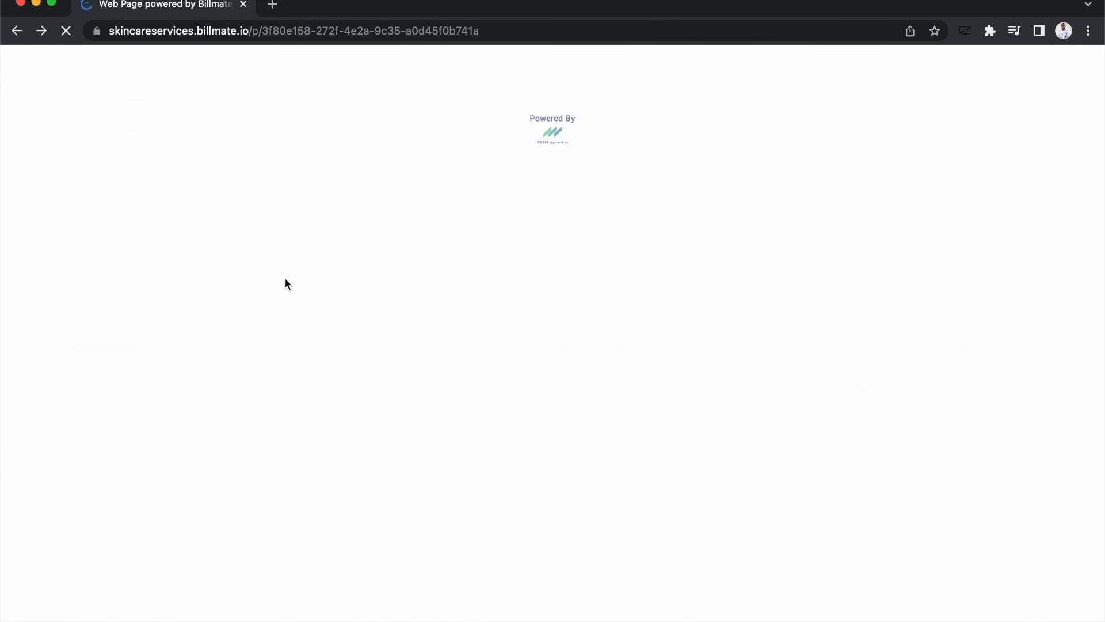
pyautogui.scroll(-3, 285, 278)
pyautogui.scroll(3, 285, 278)
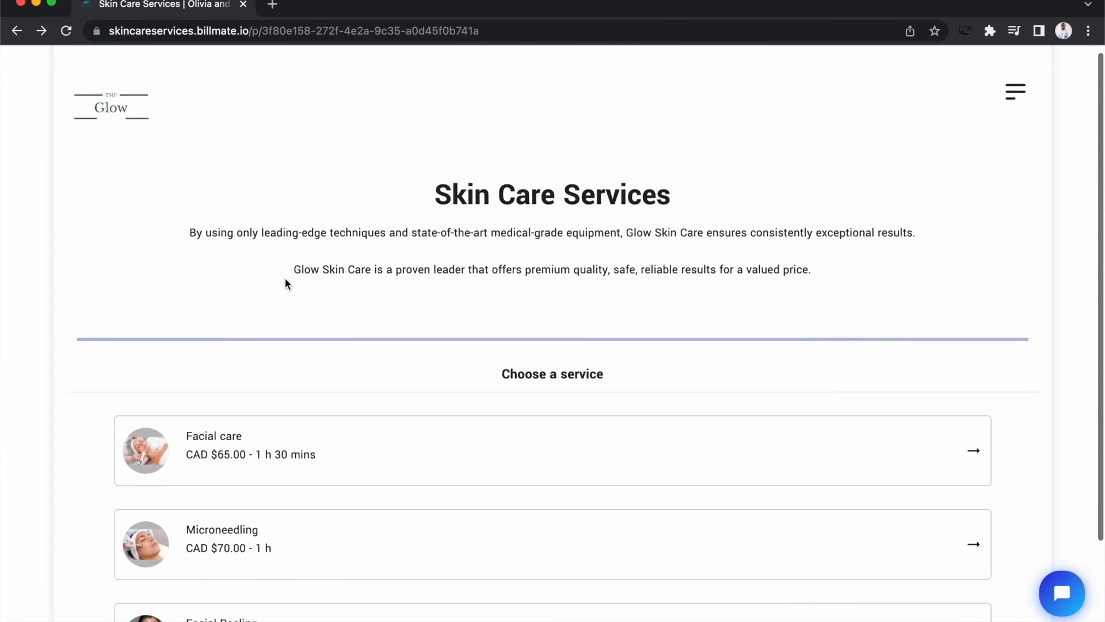
# - Enable the categories on the web page again and reload the customer view to review the services in each category
pyautogui.hotkey('ctrl', 'Left')
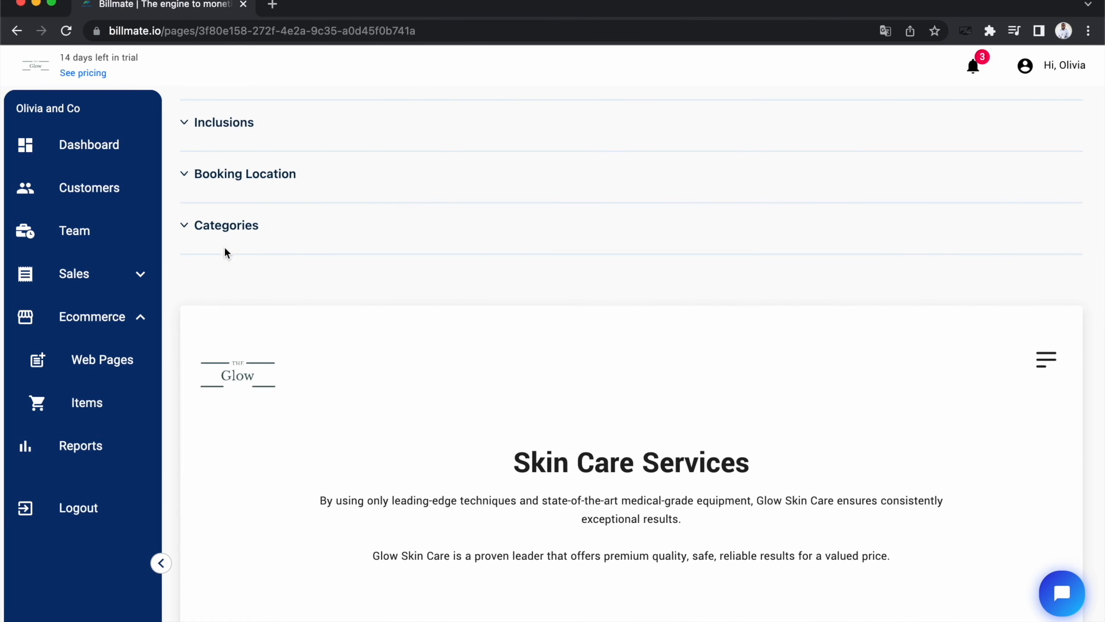
pyautogui.click(226, 240)
pyautogui.click(234, 281)
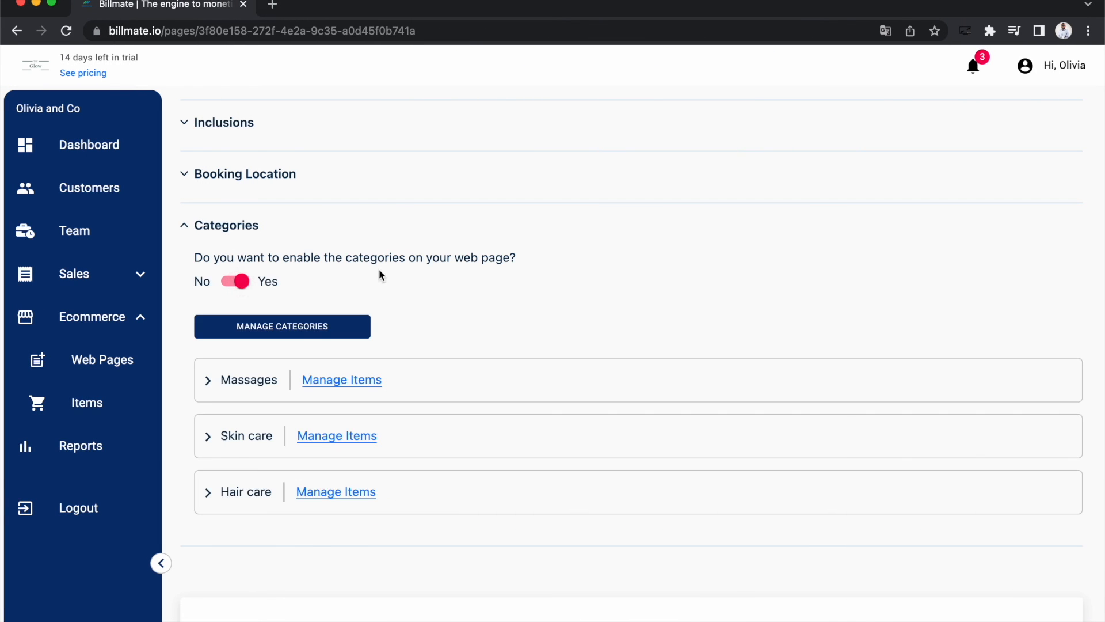
pyautogui.hotkey('ctrl', 'Right')
pyautogui.press('super+r')
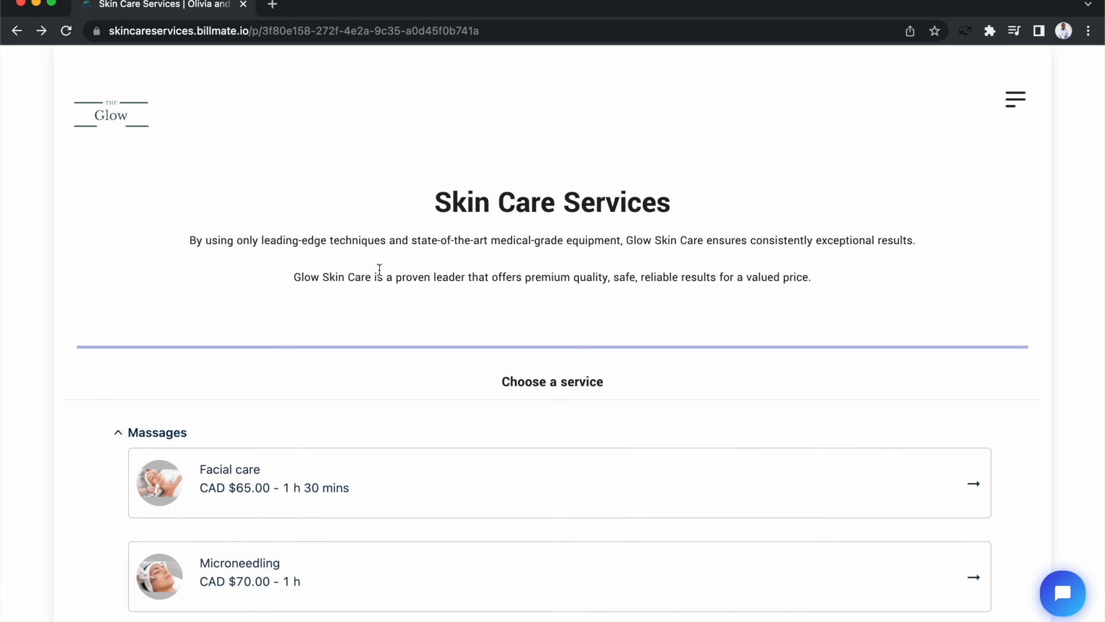
pyautogui.scroll(-3, 379, 270)
pyautogui.scroll(-9, 379, 270)
pyautogui.scroll(3, 379, 269)
pyautogui.scroll(10, 379, 269)
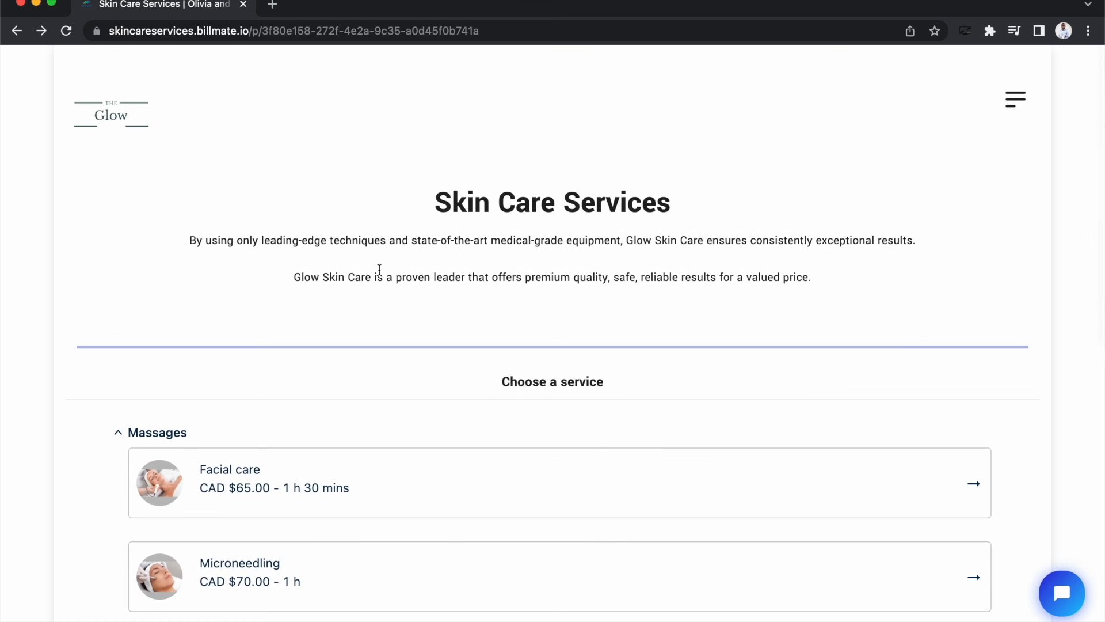
# - Return to the web page's settings and look over the Skin Care Services preview and the setting sections
pyautogui.hotkey('ctrl', 'Left')
pyautogui.scroll(-10, 379, 269)
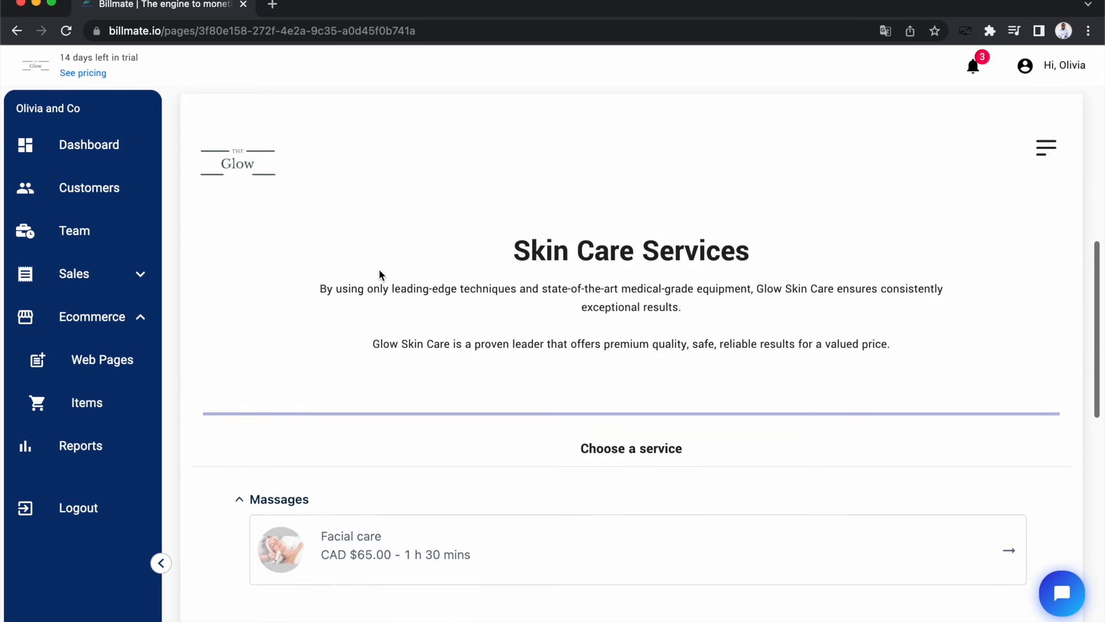
pyautogui.scroll(10, 378, 268)
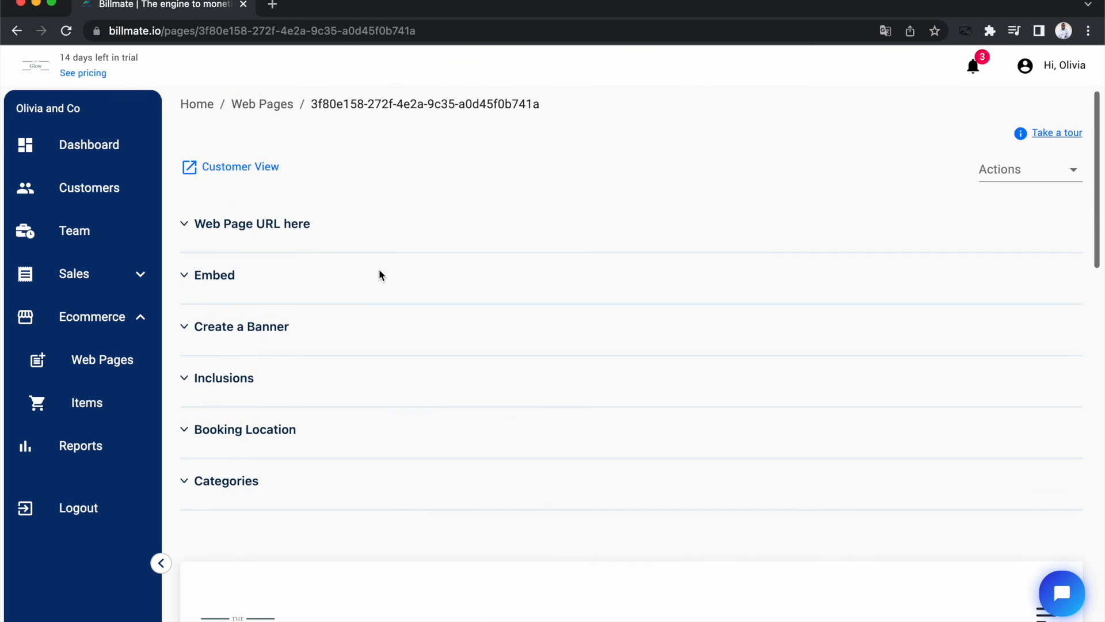